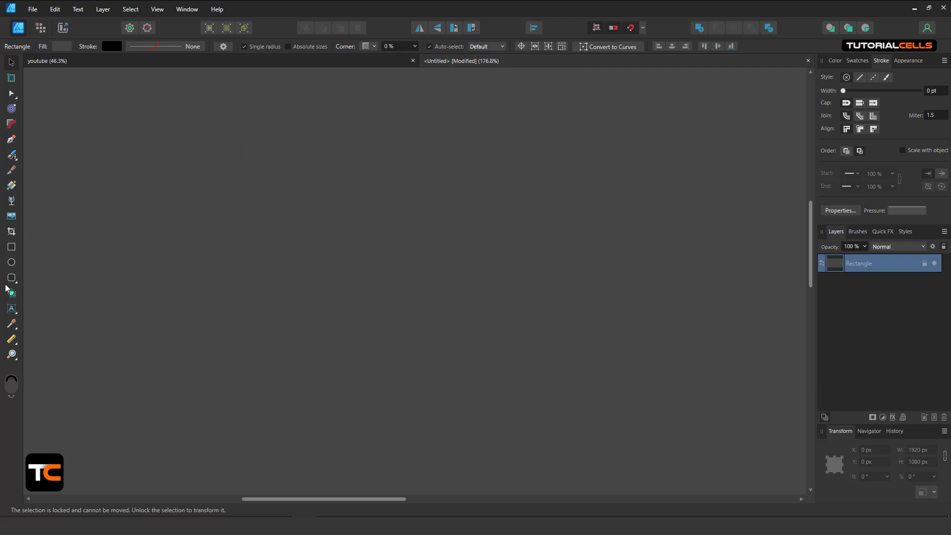
Draw a rectangle about 192 × 131 px and, to its left, a heart about 104 × 108 px filled orange.
{"action": "left_click", "coordinate": [12, 247]}
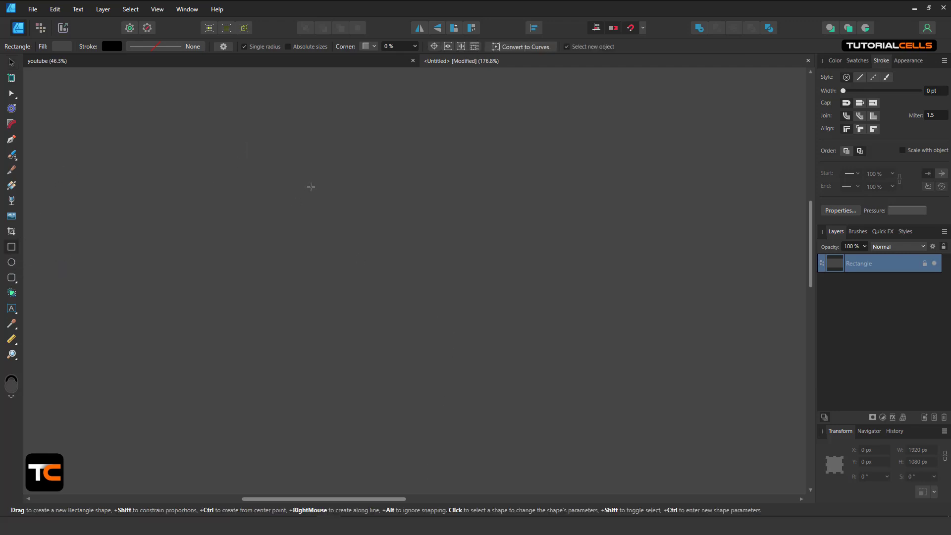
{"action": "left_click_drag", "start_coordinate": [304, 168], "coordinate": [474, 284]}
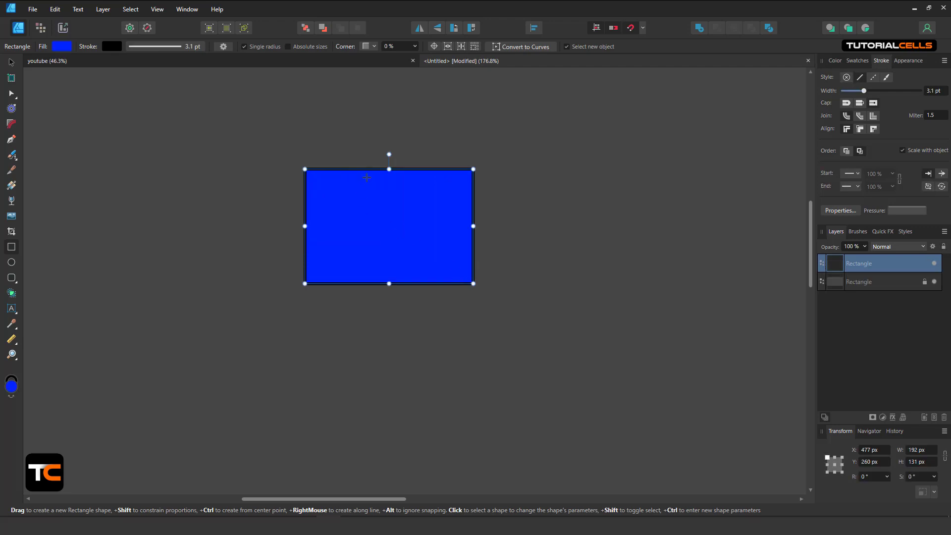
{"action": "left_click_drag", "start_coordinate": [11, 277], "coordinate": [40, 274]}
{"action": "left_click_drag", "start_coordinate": [189, 211], "coordinate": [281, 305]}
{"action": "left_click", "coordinate": [835, 60]}
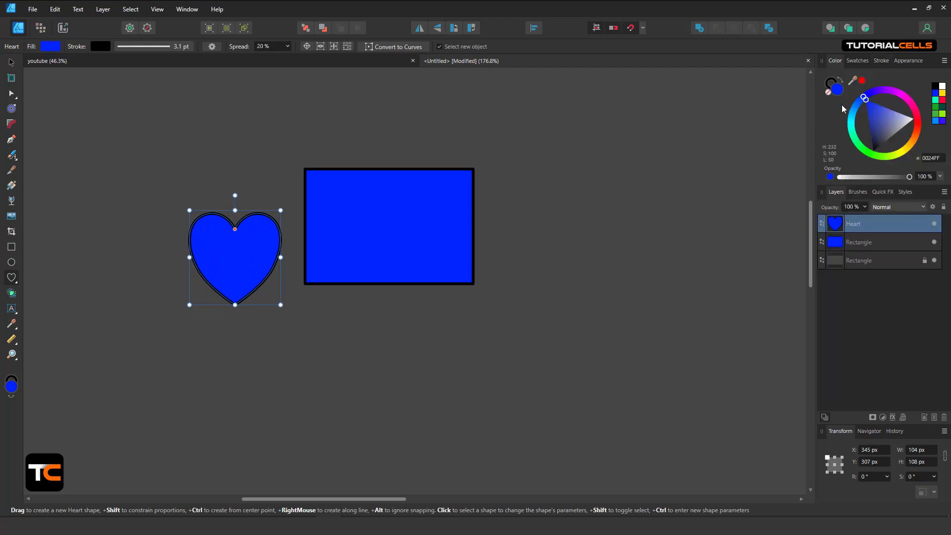
{"action": "left_click", "coordinate": [912, 147]}
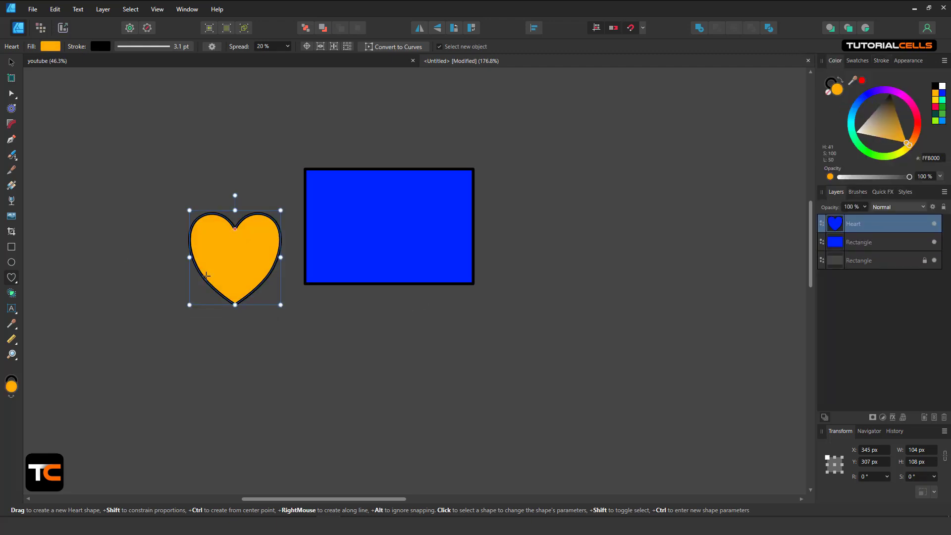
Draw a five-pointed star about 235 × 214.5 px near the blue rectangle's lower right corner and fill it purple.
{"action": "left_click", "coordinate": [17, 282]}
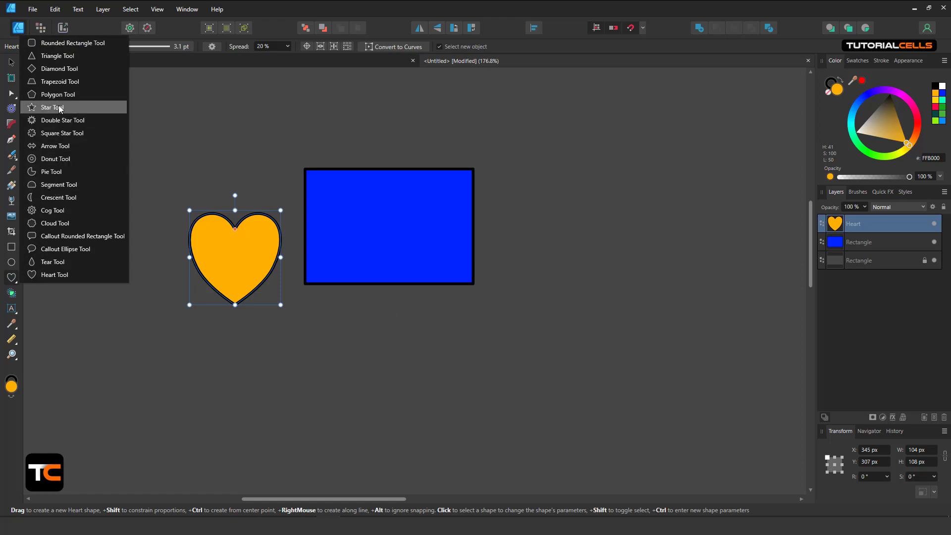
{"action": "left_click", "coordinate": [52, 107]}
{"action": "left_click_drag", "start_coordinate": [423, 227], "coordinate": [628, 414]}
{"action": "left_click", "coordinate": [861, 105]}
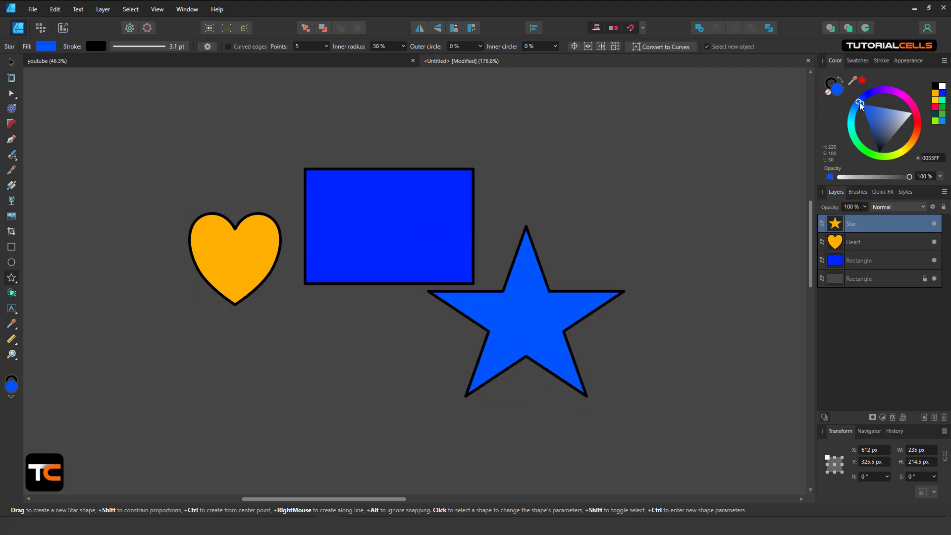
{"action": "left_click_drag", "start_coordinate": [862, 105], "coordinate": [893, 93]}
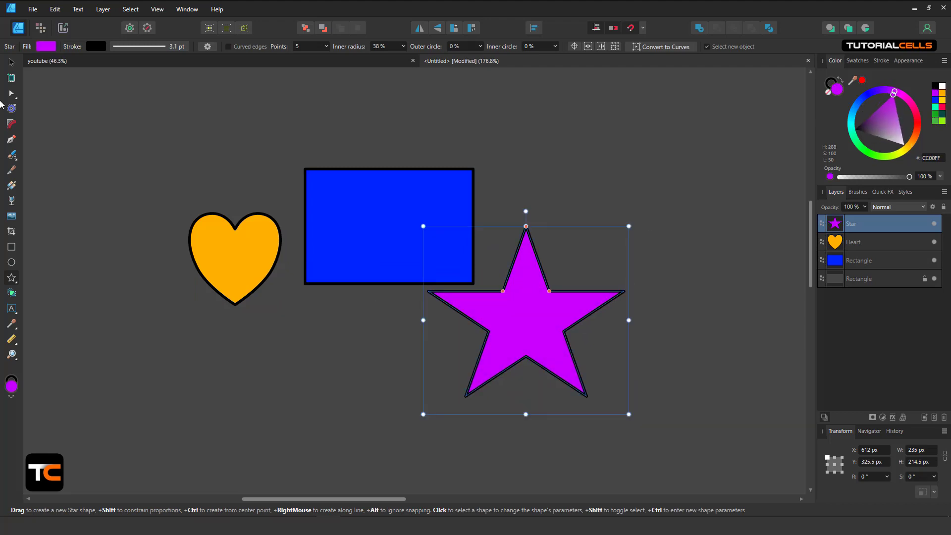
Move the star over the blue rectangle's upper right corner and the heart over its left edge.
{"action": "left_click", "coordinate": [11, 62]}
{"action": "left_click_drag", "start_coordinate": [472, 303], "coordinate": [467, 201]}
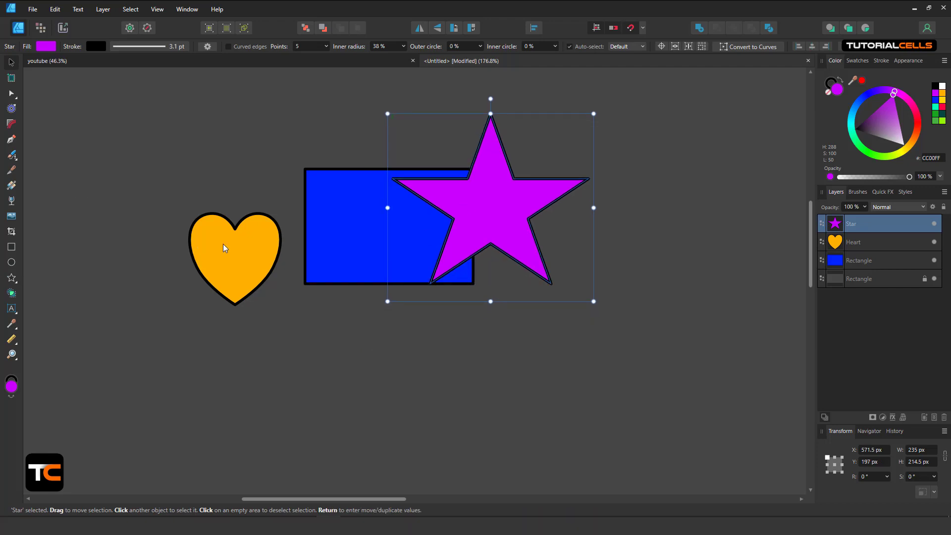
{"action": "left_click_drag", "start_coordinate": [226, 246], "coordinate": [312, 234]}
{"action": "left_click_drag", "start_coordinate": [455, 232], "coordinate": [437, 198]}
Draw a rectangle about 85 × 77 px over the blue rectangle's upper left corner and fill it turquoise.
{"action": "left_click", "coordinate": [11, 247]}
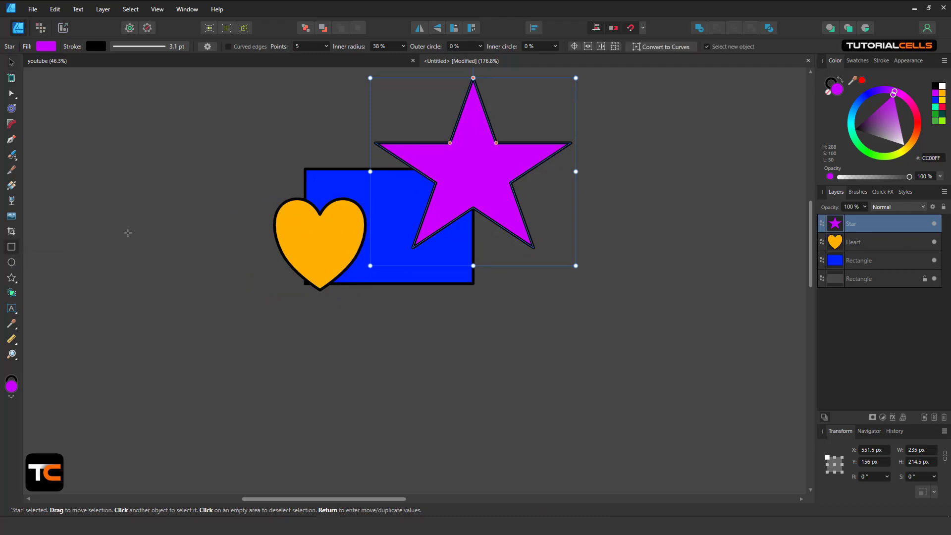
{"action": "left_click_drag", "start_coordinate": [274, 118], "coordinate": [349, 185]}
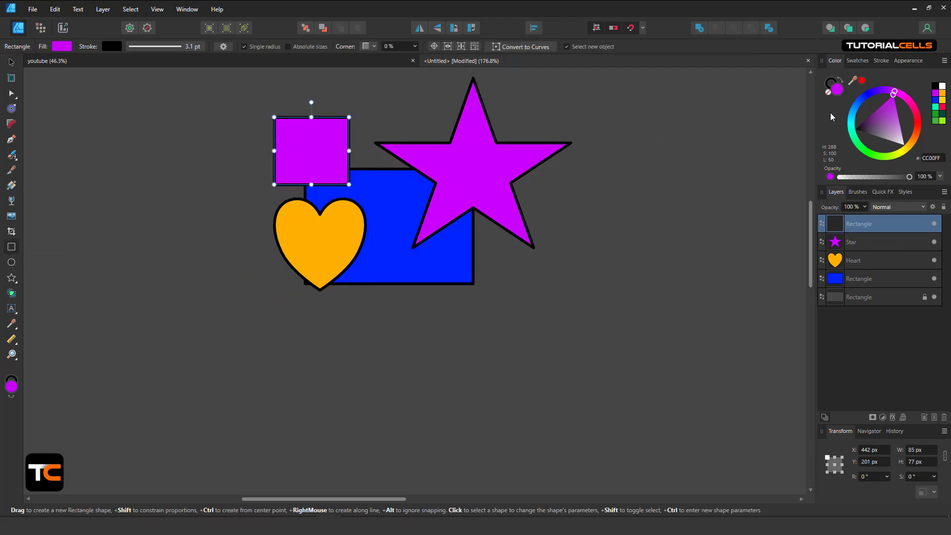
{"action": "left_click", "coordinate": [852, 131]}
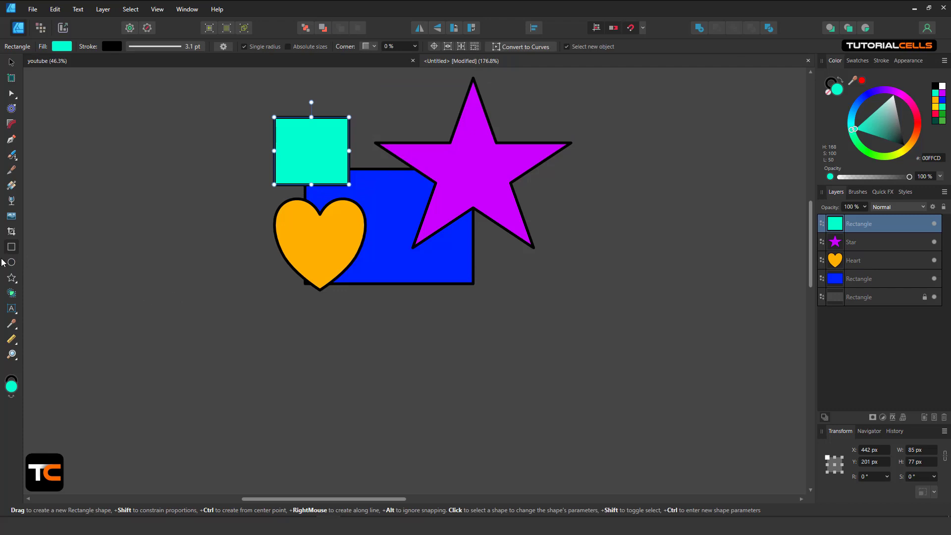
Draw an open two-segment curve with the Pen tool in the empty area to the right of the shapes.
{"action": "left_click", "coordinate": [11, 139]}
{"action": "scroll", "coordinate": [437, 295], "scroll_direction": "right", "scroll_amount": 5}
{"action": "scroll", "coordinate": [516, 235], "scroll_direction": "down", "scroll_amount": 2}
{"action": "left_click", "coordinate": [526, 168]}
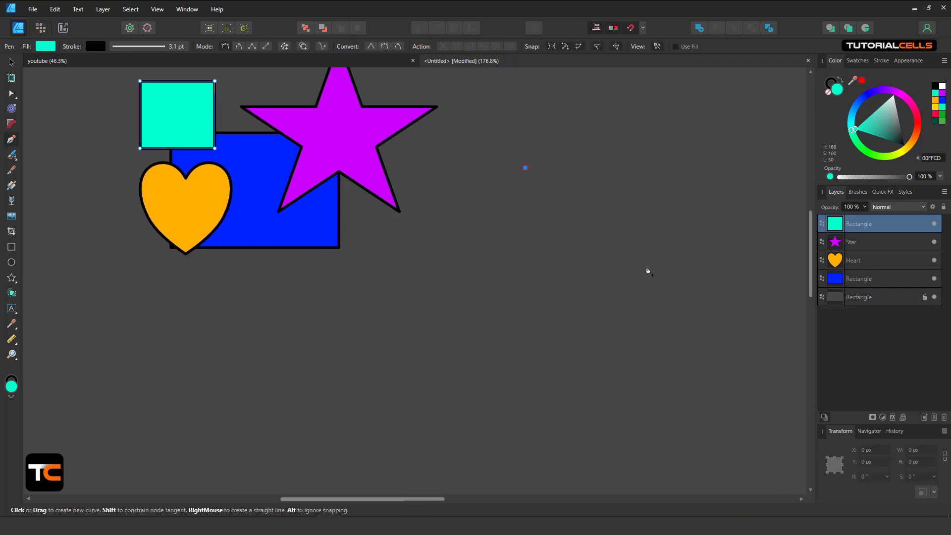
{"action": "left_click", "coordinate": [689, 297]}
{"action": "left_click", "coordinate": [555, 309]}
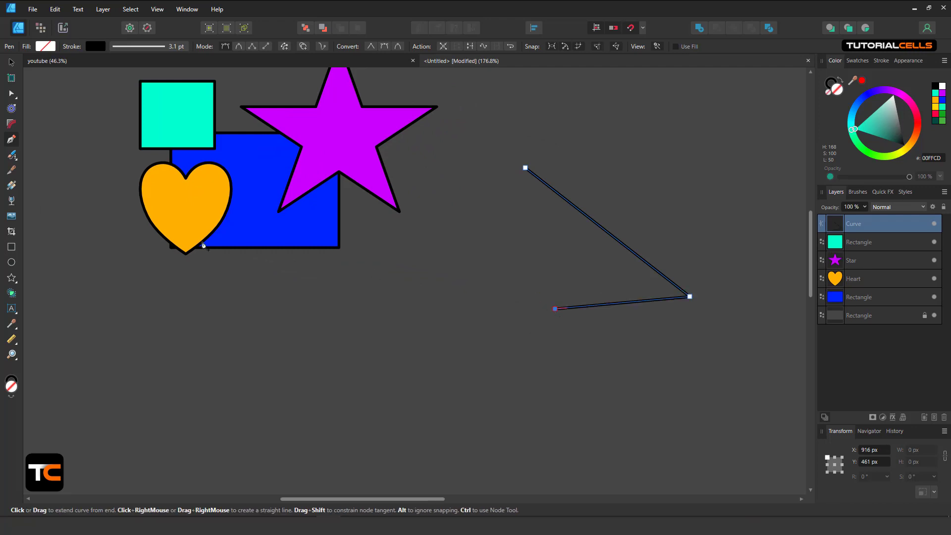
{"action": "left_click", "coordinate": [11, 62]}
{"action": "left_click", "coordinate": [404, 235]}
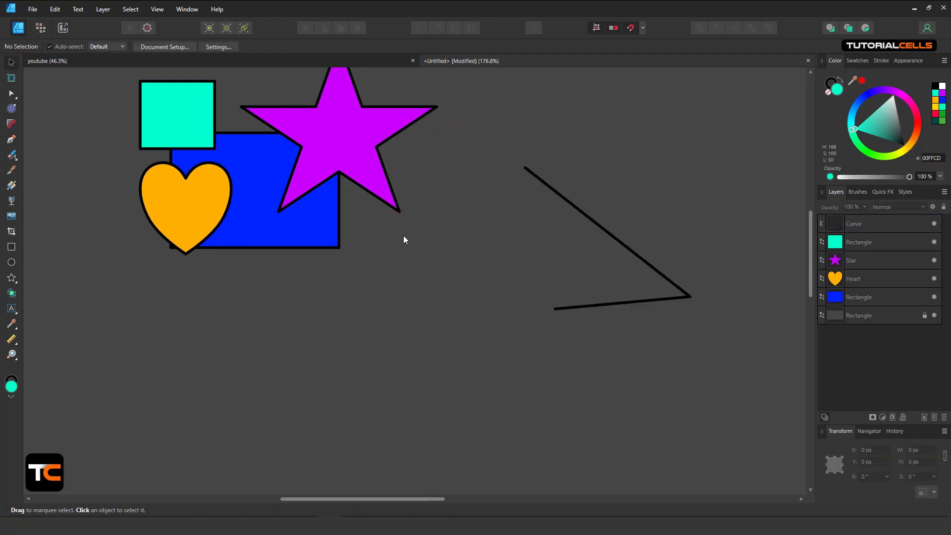
Draw a second open two-segment Pen curve that crosses the first one.
{"action": "left_click", "coordinate": [11, 142]}
{"action": "left_click", "coordinate": [633, 167]}
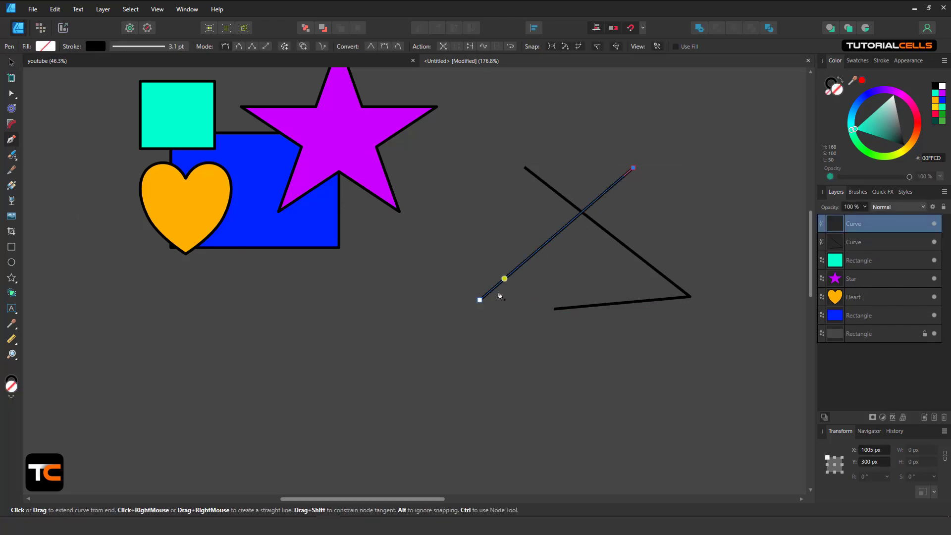
{"action": "left_click", "coordinate": [572, 368]}
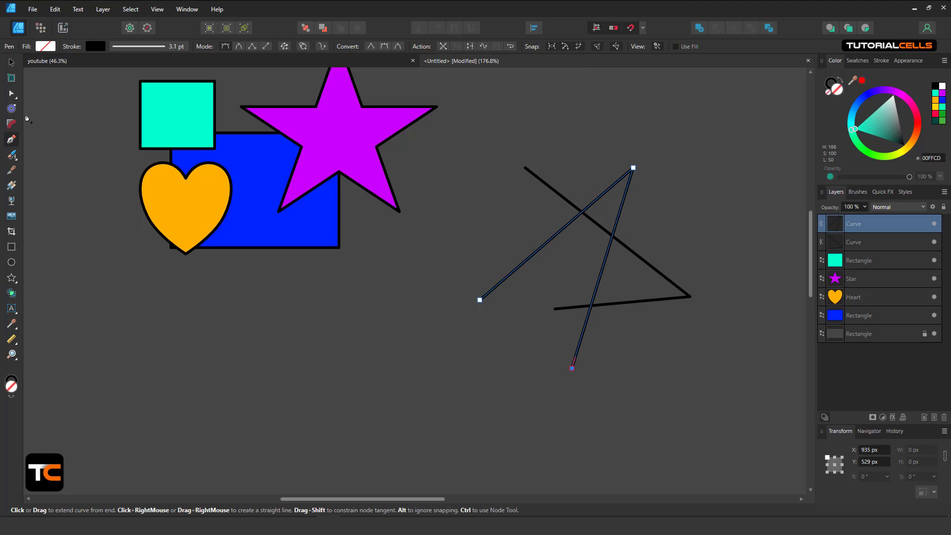
{"action": "left_click", "coordinate": [11, 62]}
{"action": "left_click", "coordinate": [353, 302]}
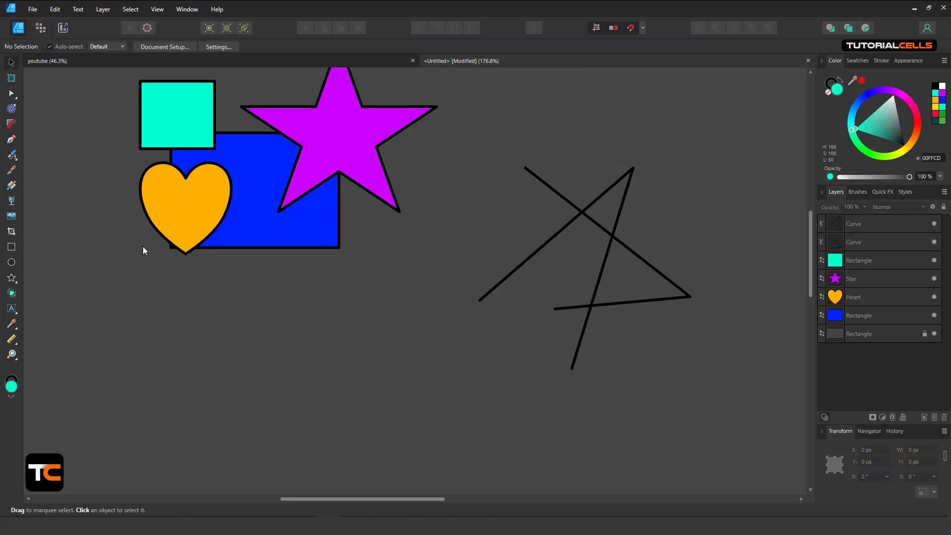
Draw a straight diagonal Pen line about 278 px long across both existing curves.
{"action": "left_click", "coordinate": [11, 140]}
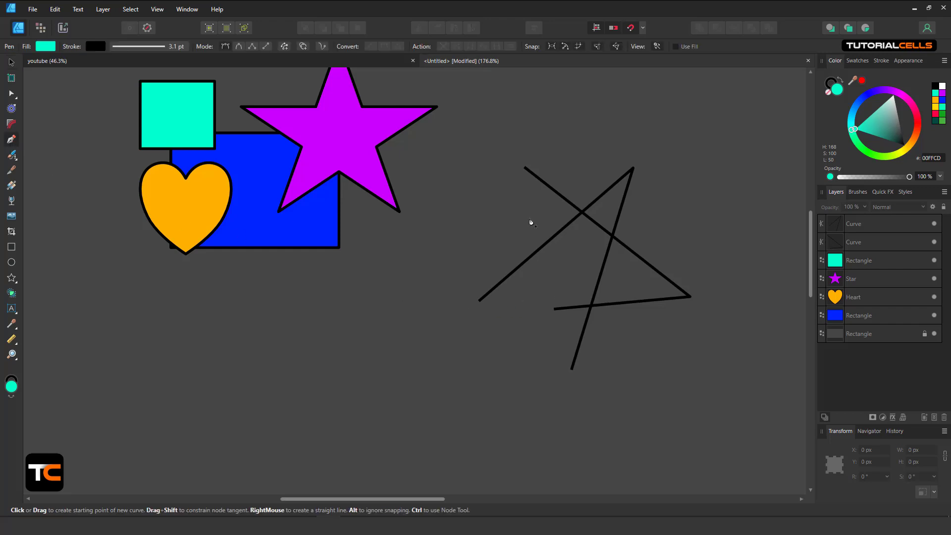
{"action": "left_click", "coordinate": [504, 208]}
{"action": "left_click", "coordinate": [696, 358]}
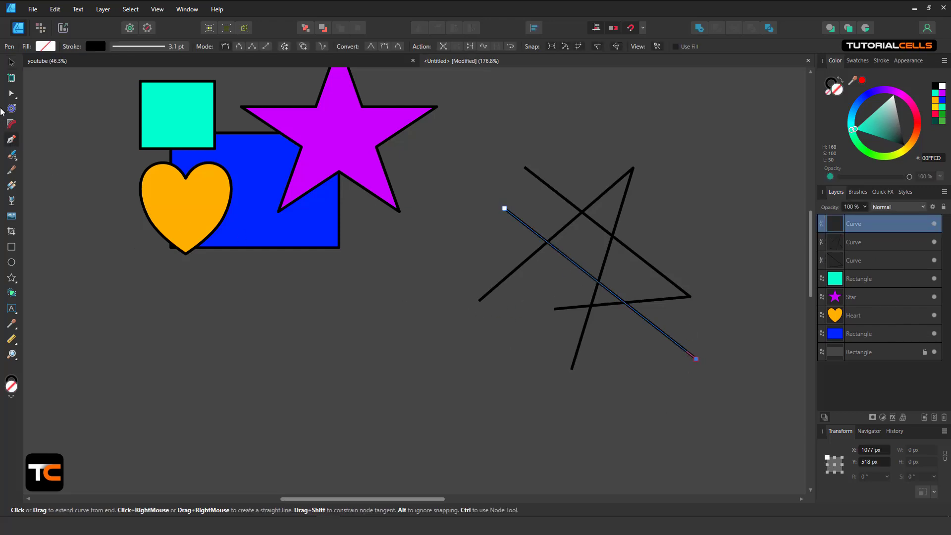
{"action": "left_click", "coordinate": [14, 61]}
Select the turquoise rectangle, star, heart and blue rectangle together and activate the Shape Builder Tool.
{"action": "left_click_drag", "start_coordinate": [281, 193], "coordinate": [401, 277]}
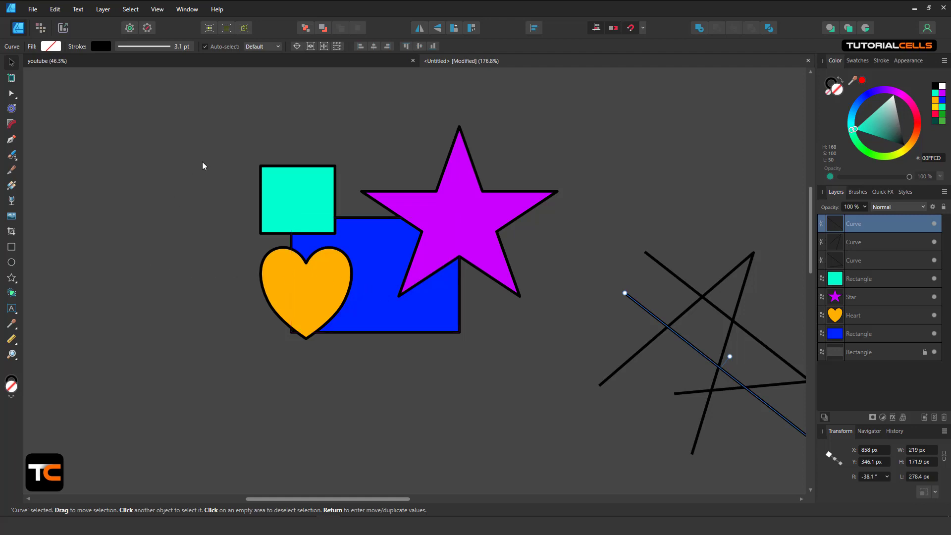
{"action": "left_click_drag", "start_coordinate": [191, 92], "coordinate": [572, 382]}
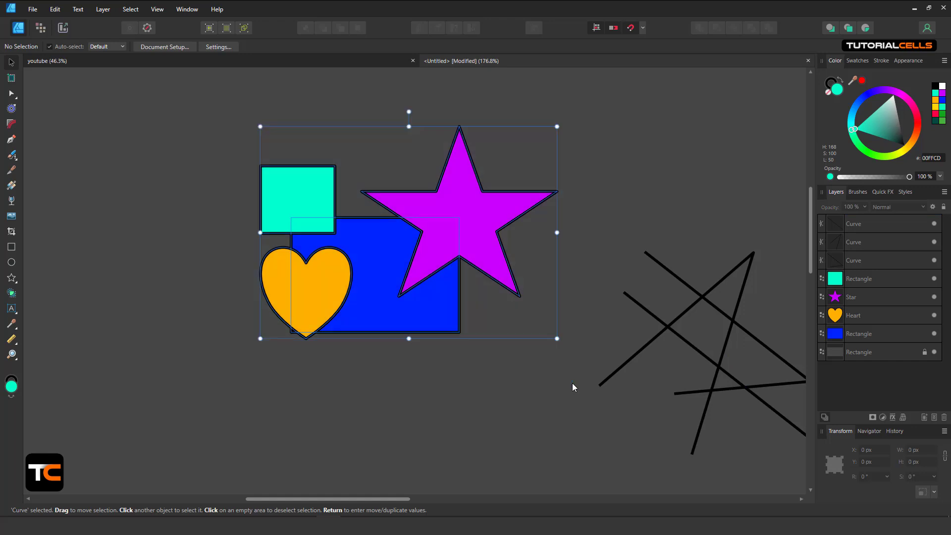
{"action": "left_click", "coordinate": [12, 293]}
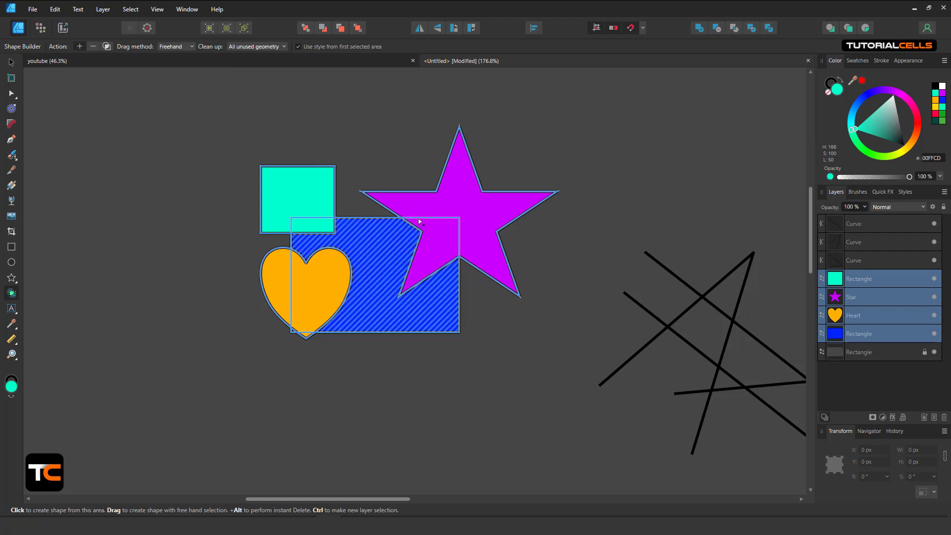
Delete the area where the heart overlaps the blue rectangle with Shape Builder, and undo the deletion.
{"action": "left_click", "coordinate": [93, 47]}
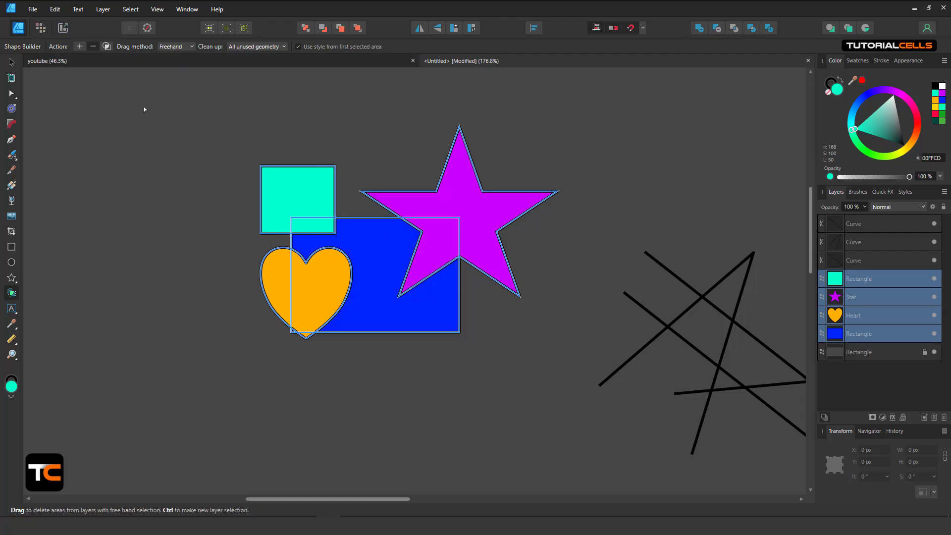
{"action": "left_click", "coordinate": [335, 292]}
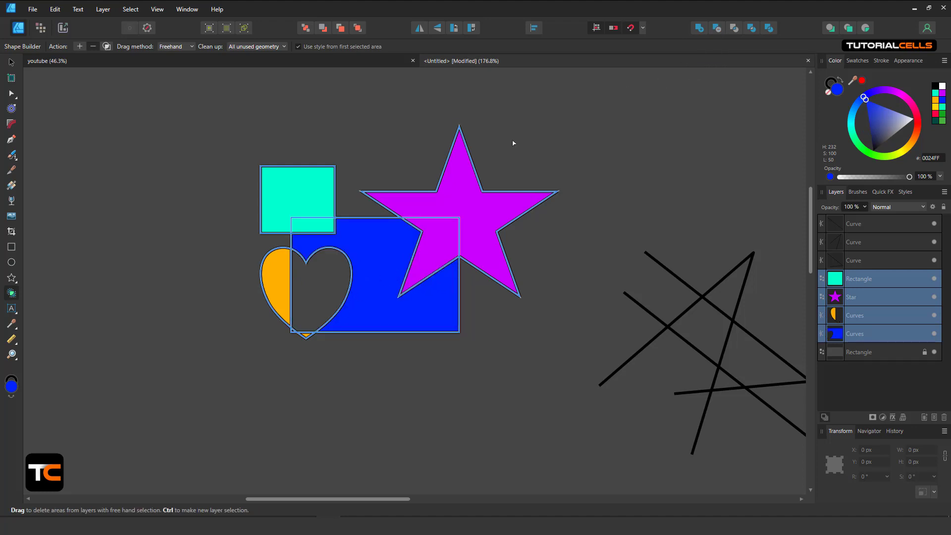
{"action": "key", "text": "ctrl+z"}
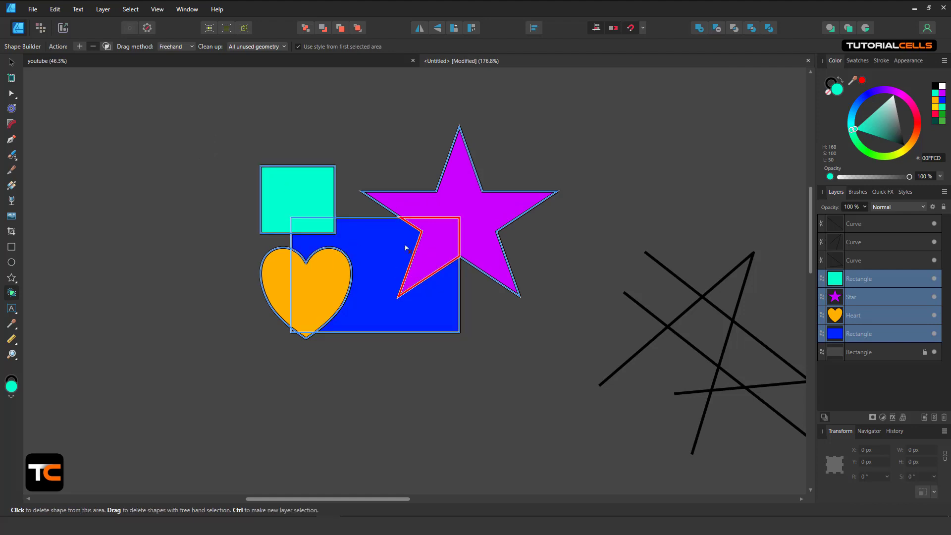
Create a separate shape from the area where the star overlaps the blue rectangle, and undo it.
{"action": "left_click", "coordinate": [105, 46]}
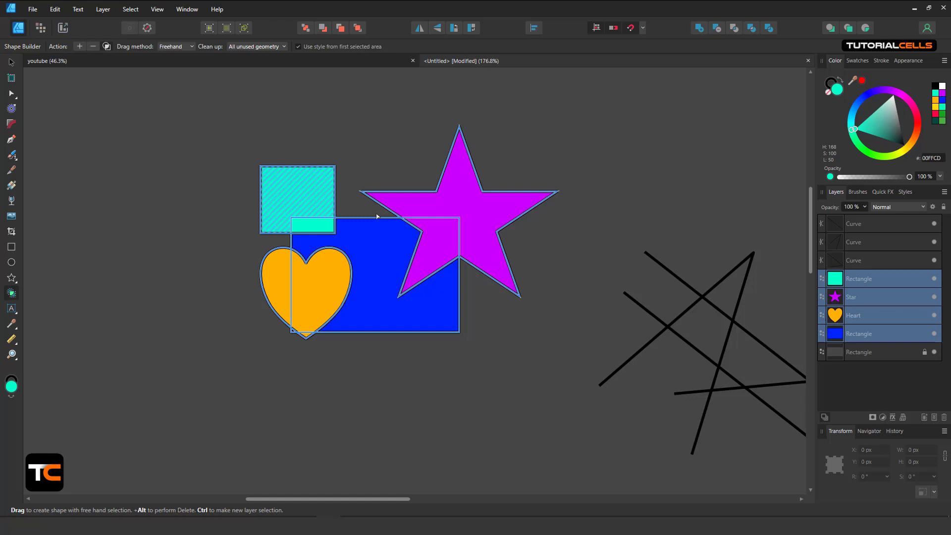
{"action": "left_click", "coordinate": [438, 237]}
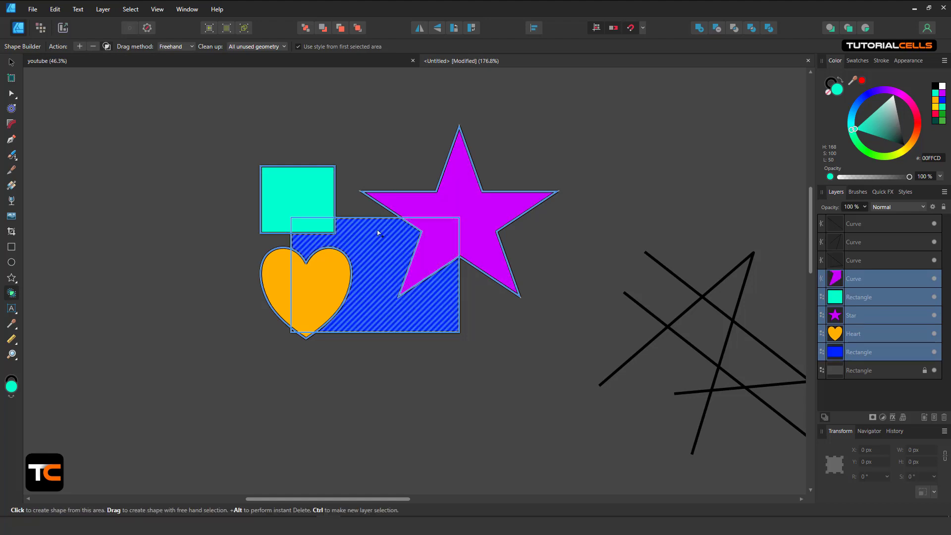
{"action": "key", "text": "ctrl+z"}
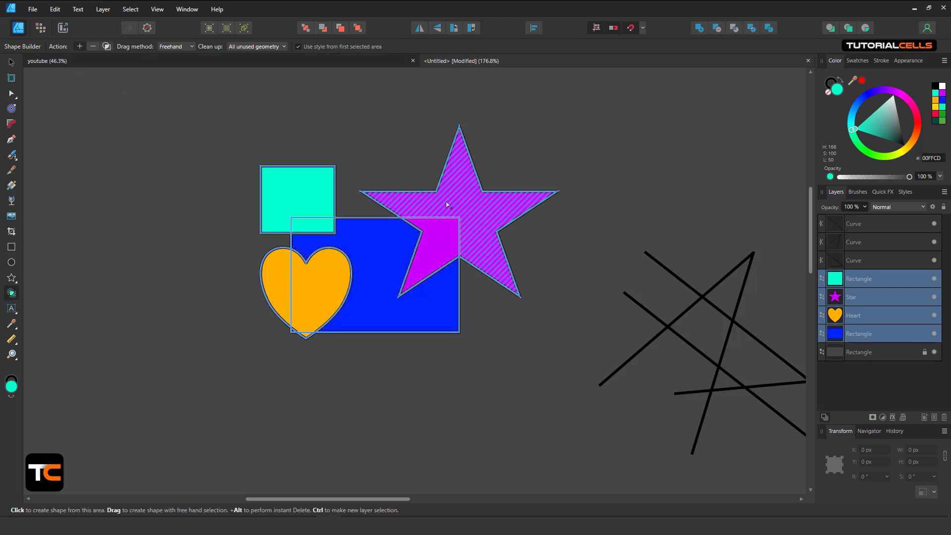
Merge the star with the blue rectangle's areas while cleaning up all unused geometry, and undo the merge.
{"action": "left_click_drag", "start_coordinate": [463, 203], "coordinate": [452, 227]}
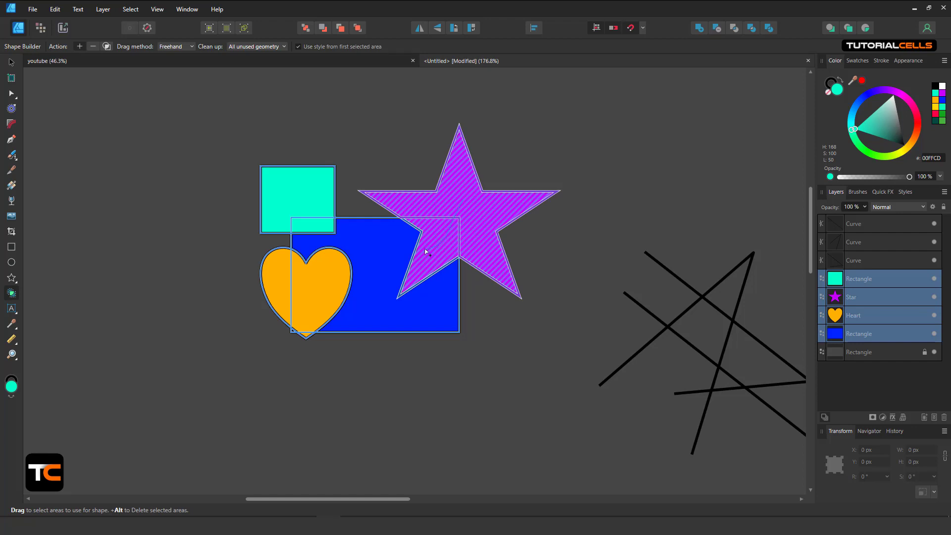
{"action": "left_click_drag", "start_coordinate": [425, 251], "coordinate": [296, 241]}
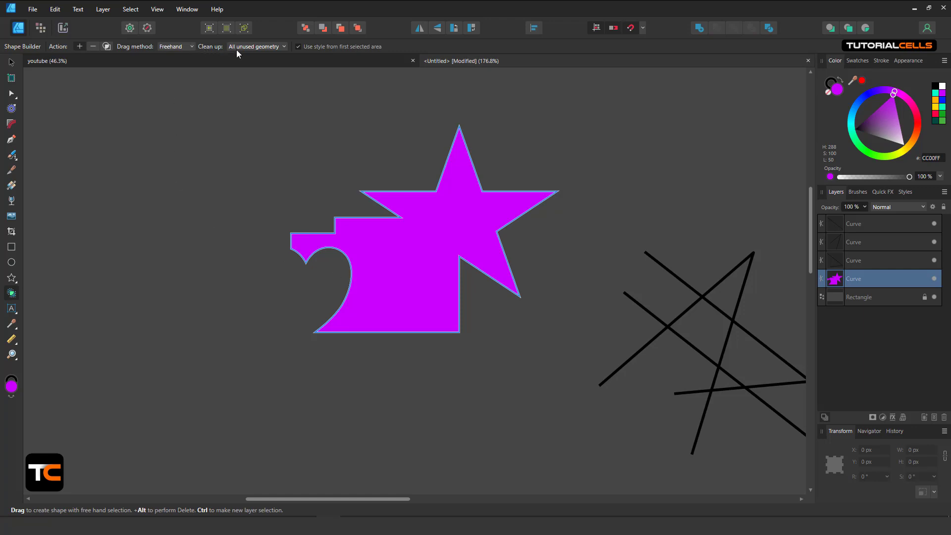
{"action": "left_click", "coordinate": [265, 49]}
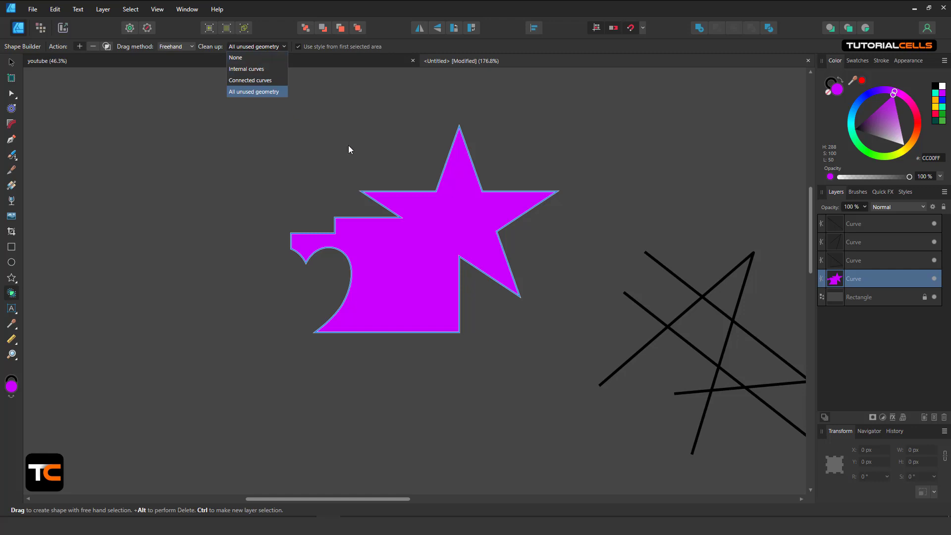
{"action": "key", "text": "ctrl+z"}
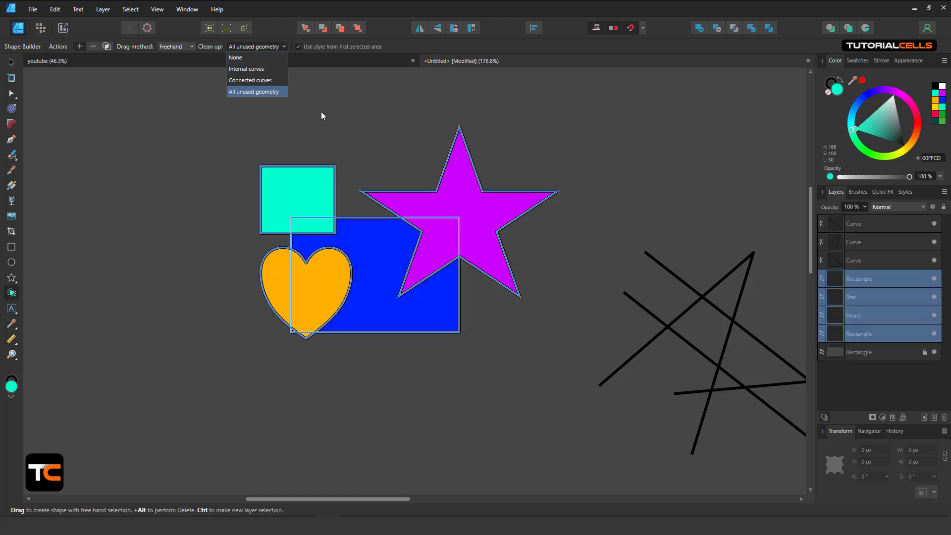
Set the Shape Builder clean-up to None and merge the star, the blue rectangle and the heart's overlapping area.
{"action": "left_click", "coordinate": [248, 62]}
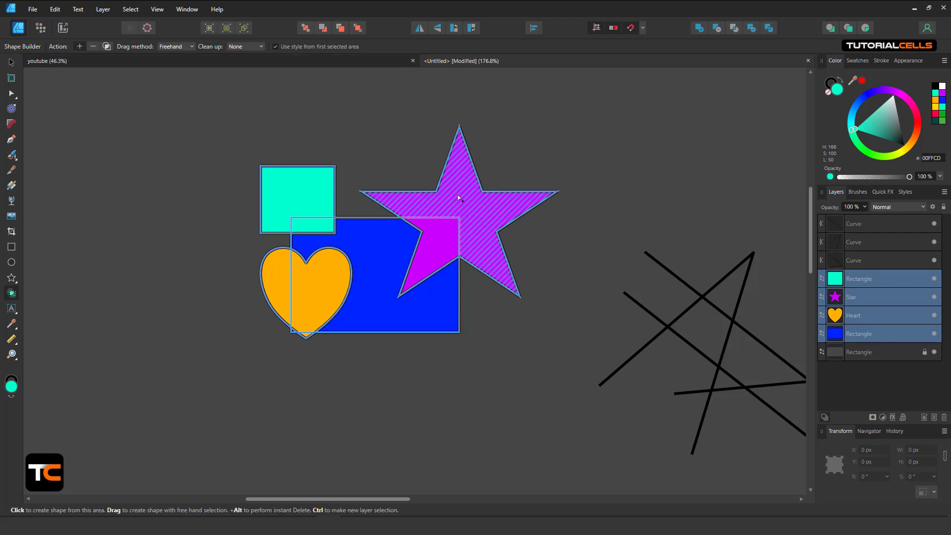
{"action": "mouse_move", "coordinate": [459, 203]}
{"action": "left_mouse_down"}
{"action": "mouse_move", "coordinate": [440, 240]}
{"action": "mouse_move", "coordinate": [448, 228]}
{"action": "mouse_move", "coordinate": [396, 260]}
{"action": "left_mouse_up"}
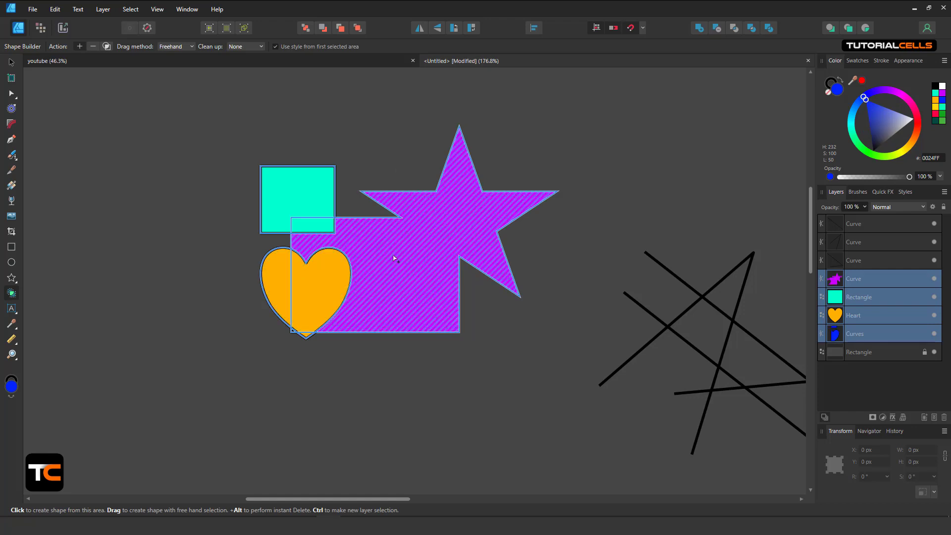
{"action": "left_click_drag", "start_coordinate": [395, 258], "coordinate": [294, 297]}
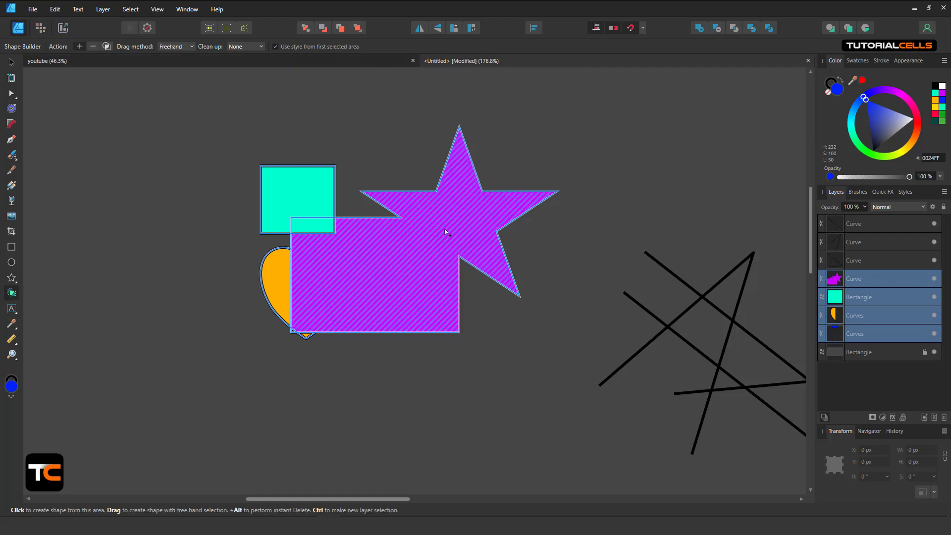
Undo the merge of the star, the blue rectangle and the heart's overlapping area.
{"action": "key", "text": "ctrl+z"}
{"action": "key", "text": "ctrl+z"}
{"action": "key", "text": "ctrl+z"}
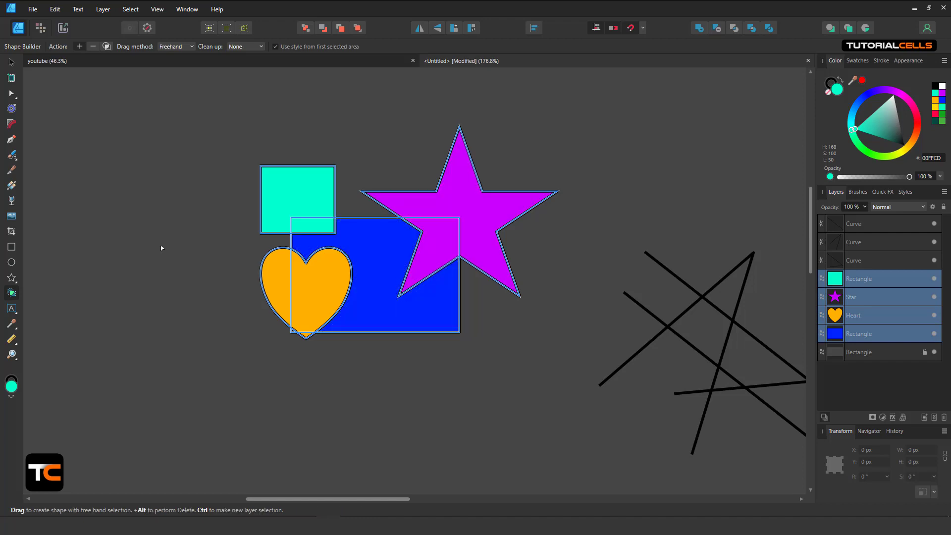
Delete the area where the turquoise square overlaps the blue rectangle, and combine the star's areas into one shape.
{"action": "left_click", "coordinate": [84, 49]}
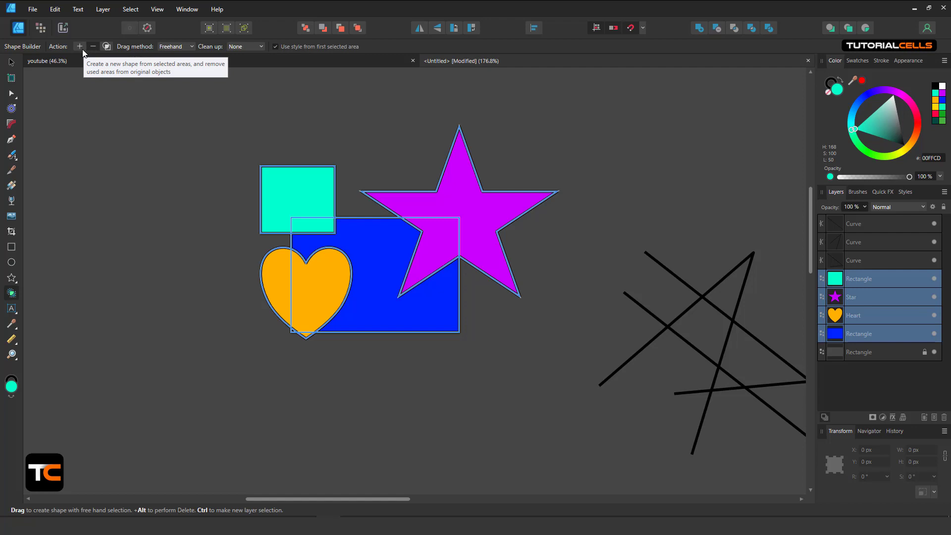
{"action": "left_click", "coordinate": [306, 230]}
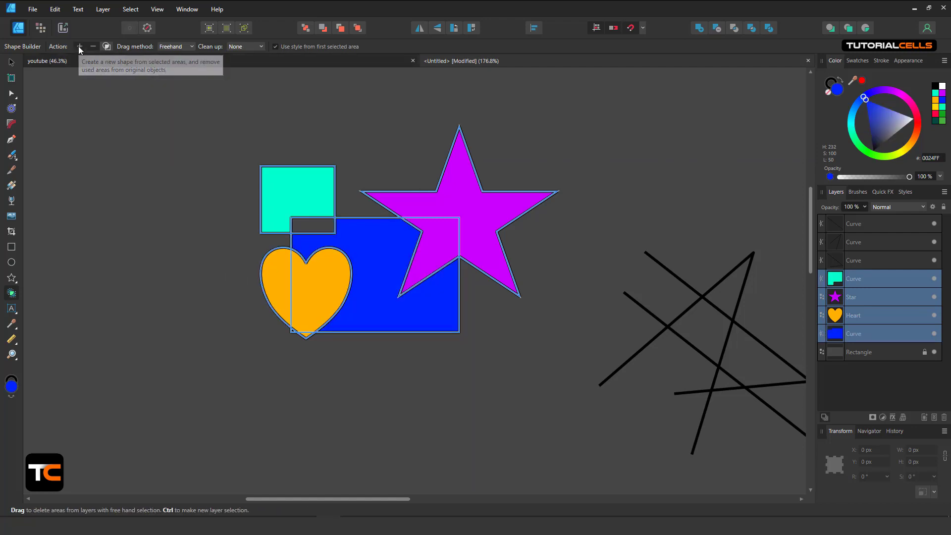
{"action": "left_click", "coordinate": [429, 236]}
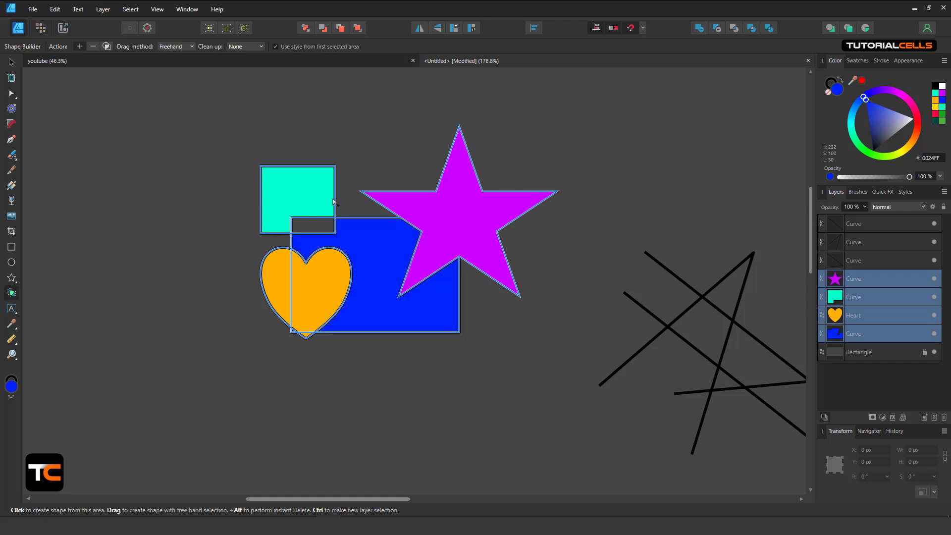
Set the Shape Builder drag method to Line and merge the star, the blue rectangle's main area and the turquoise square.
{"action": "left_click", "coordinate": [192, 46]}
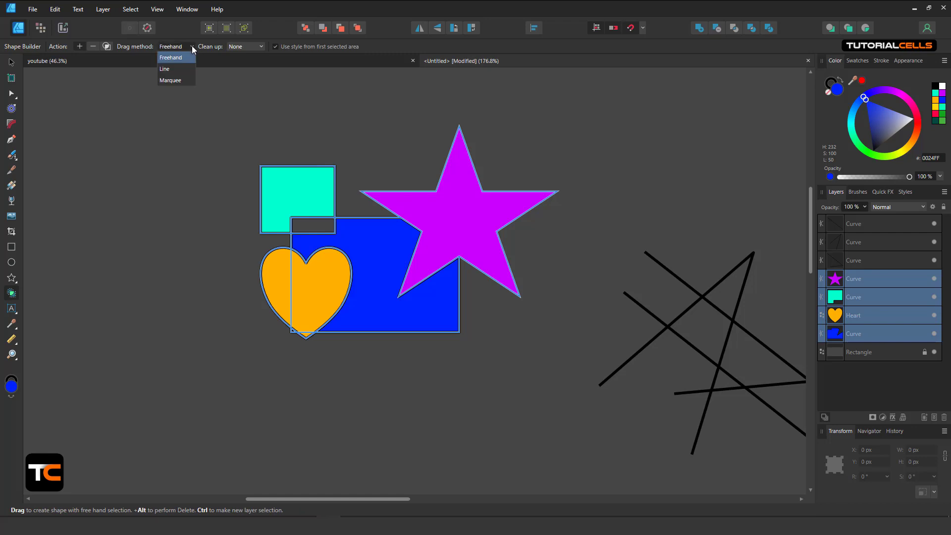
{"action": "left_click", "coordinate": [180, 68]}
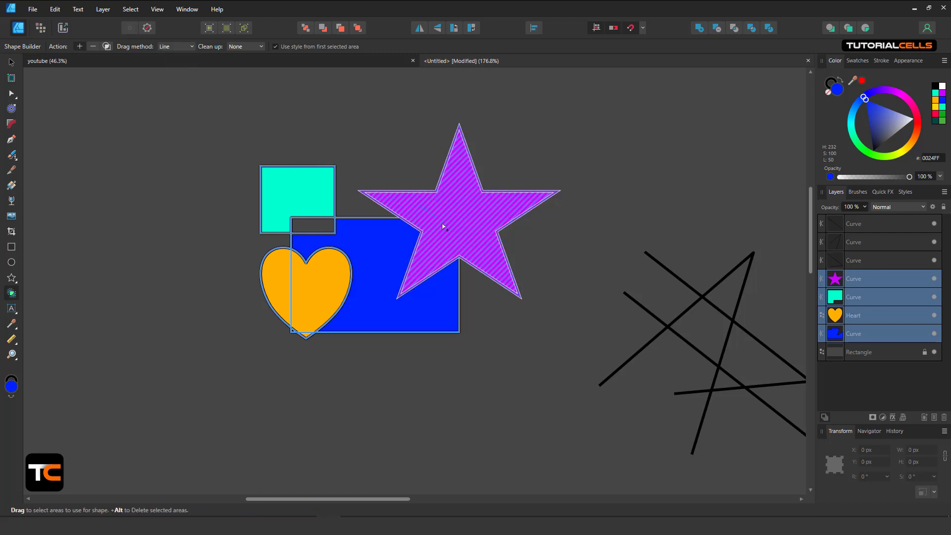
{"action": "mouse_move", "coordinate": [442, 224]}
{"action": "left_mouse_down"}
{"action": "mouse_move", "coordinate": [430, 288]}
{"action": "mouse_move", "coordinate": [411, 310]}
{"action": "left_mouse_up"}
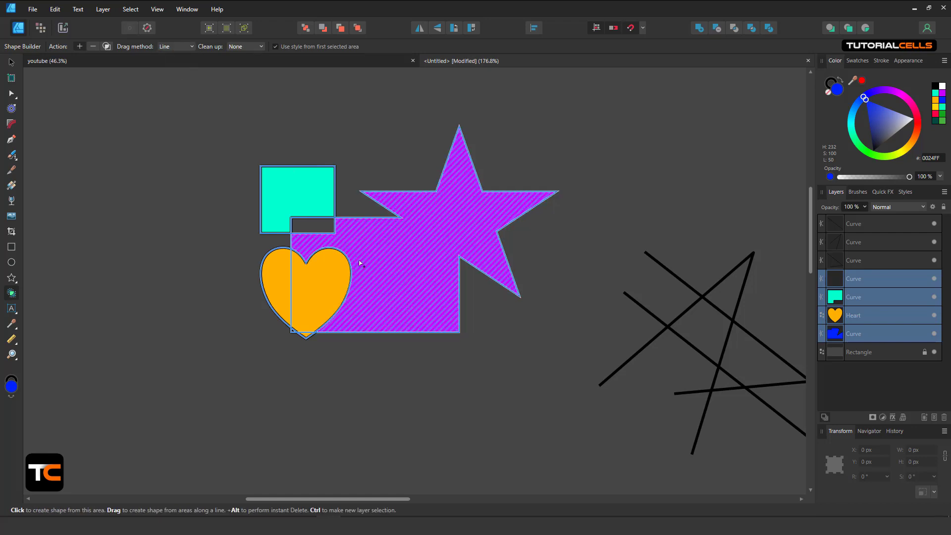
{"action": "left_click", "coordinate": [180, 46]}
{"action": "left_click", "coordinate": [178, 69]}
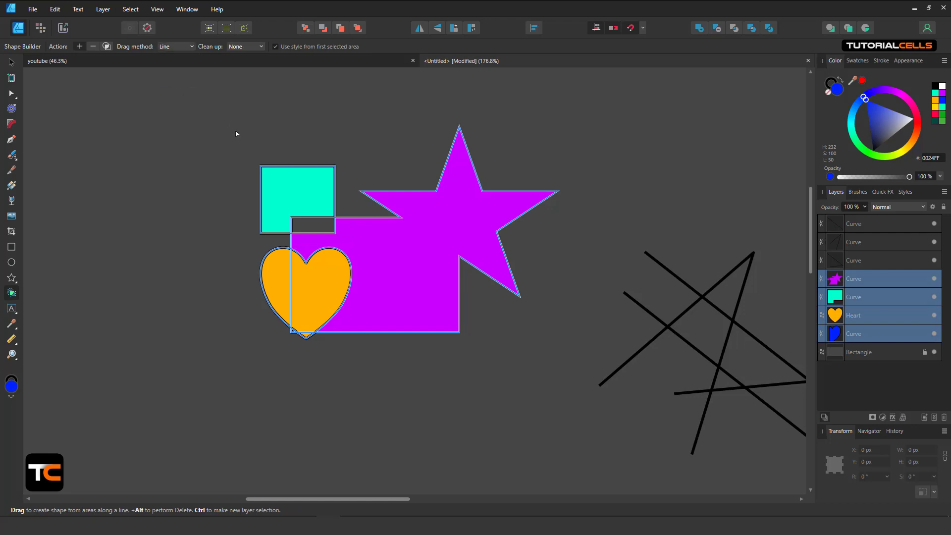
{"action": "left_click_drag", "start_coordinate": [236, 134], "coordinate": [356, 277]}
Set the drag method to Marquee and merge the heart's areas with the combined turquoise shape.
{"action": "left_click", "coordinate": [185, 47]}
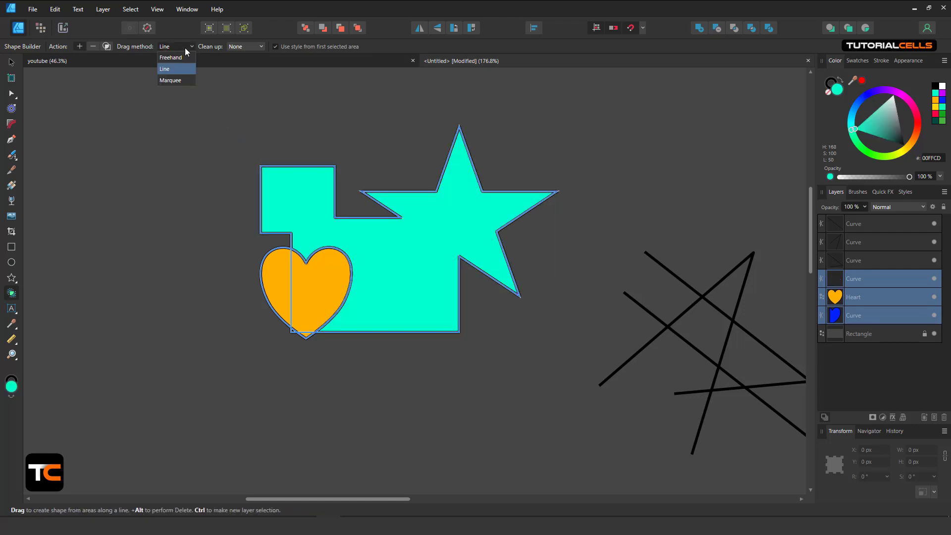
{"action": "left_click", "coordinate": [181, 80]}
{"action": "left_click_drag", "start_coordinate": [202, 132], "coordinate": [403, 339]}
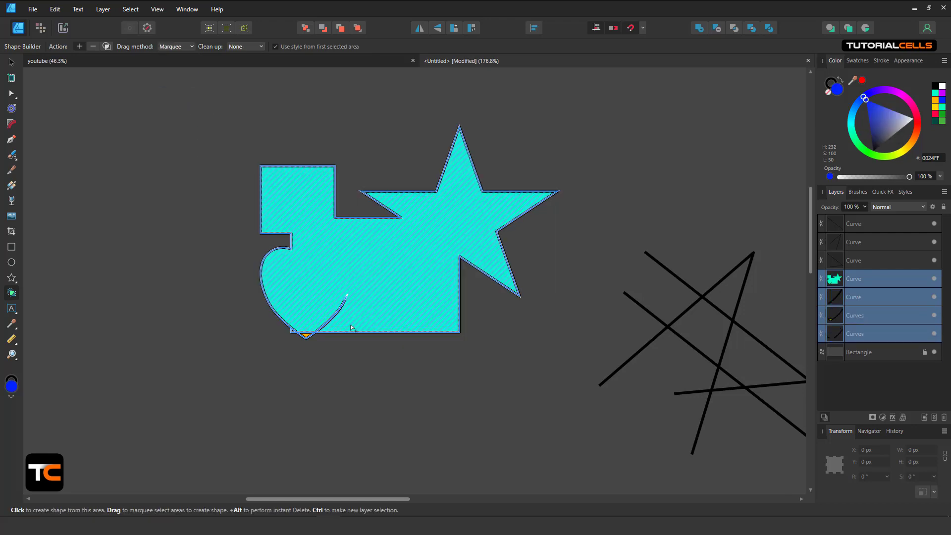
Delete the leftover orange heart tip and the small corner piece beside it with the Shape Builder.
{"action": "scroll", "coordinate": [329, 325], "scroll_direction": "up", "scroll_amount": 3}
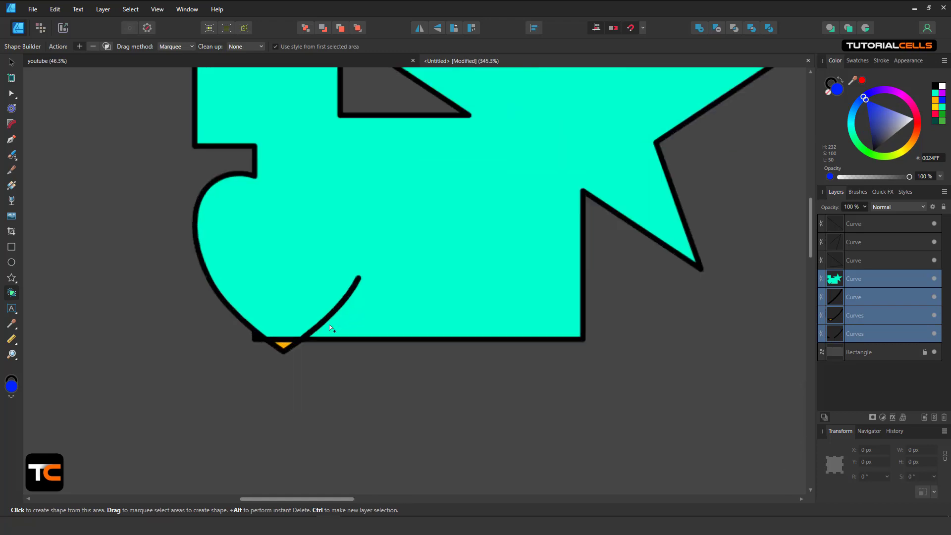
{"action": "left_click", "coordinate": [346, 303]}
{"action": "left_click", "coordinate": [92, 46]}
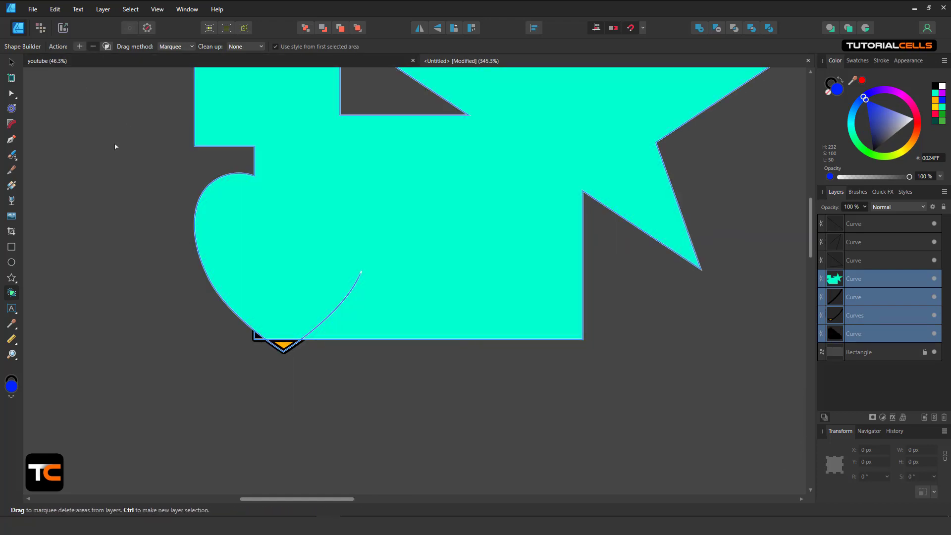
{"action": "left_click_drag", "start_coordinate": [305, 356], "coordinate": [251, 347]}
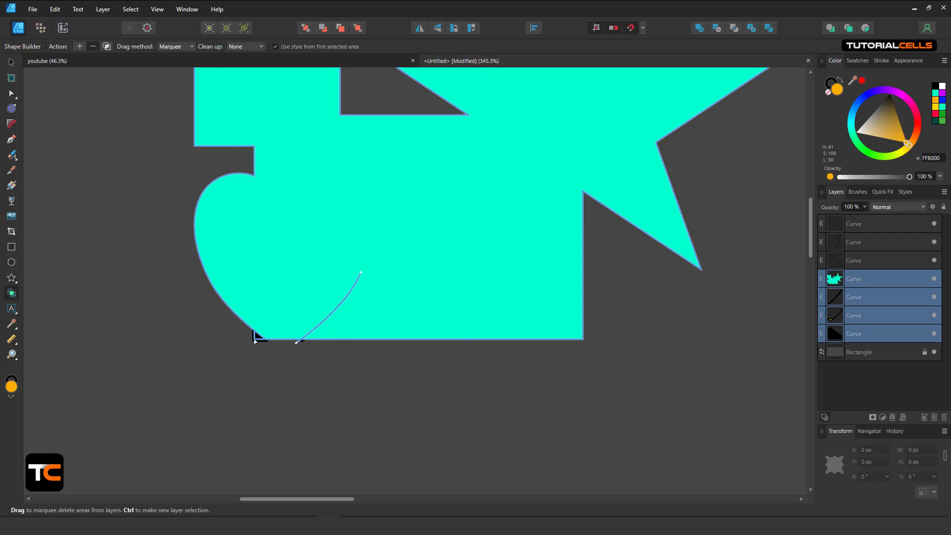
{"action": "left_click", "coordinate": [257, 338]}
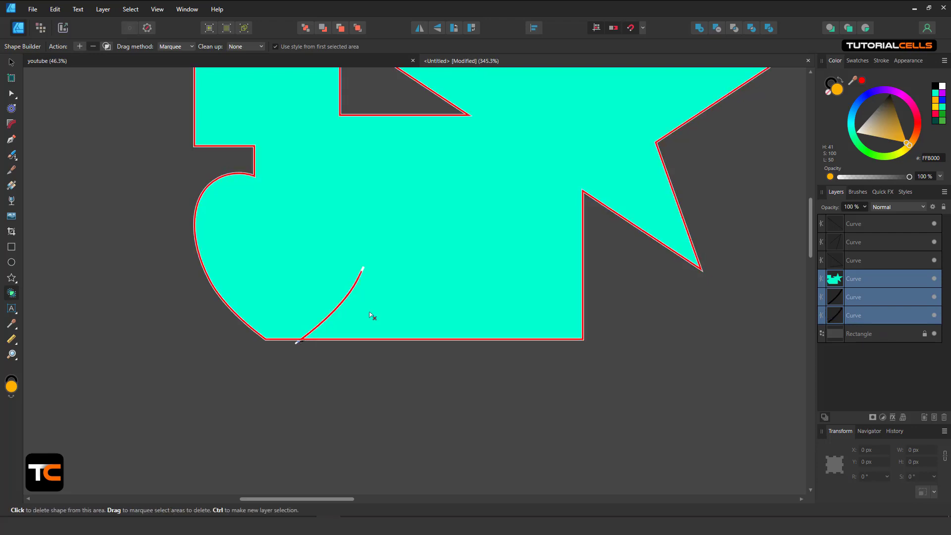
Undo all Shape Builder merges and deletions made on the square, star, heart and blue rectangle.
{"action": "scroll", "coordinate": [431, 271], "scroll_direction": "down", "scroll_amount": 5}
{"action": "scroll", "coordinate": [431, 272], "scroll_direction": "up", "scroll_amount": 6}
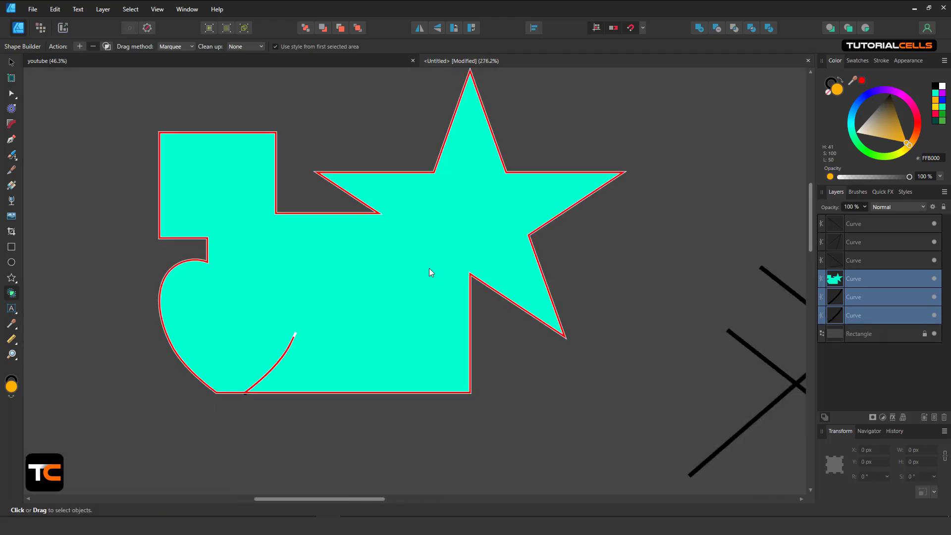
{"action": "key", "text": "ctrl+z"}
{"action": "key", "text": "ctrl+z"}
{"action": "key", "text": "ctrl+z"}
{"action": "key", "text": "ctrl+z"}
{"action": "key", "text": "ctrl+z"}
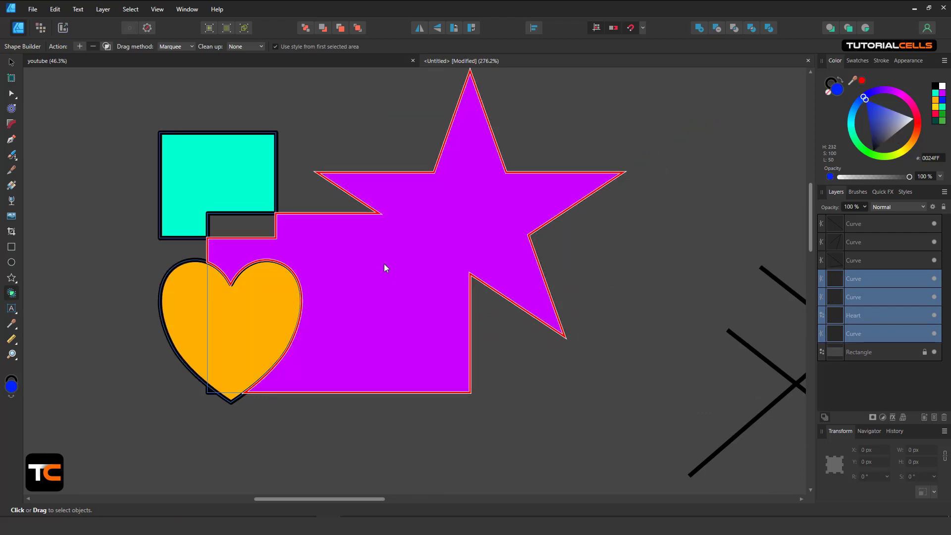
{"action": "key", "text": "ctrl+z"}
{"action": "key", "text": "ctrl+z"}
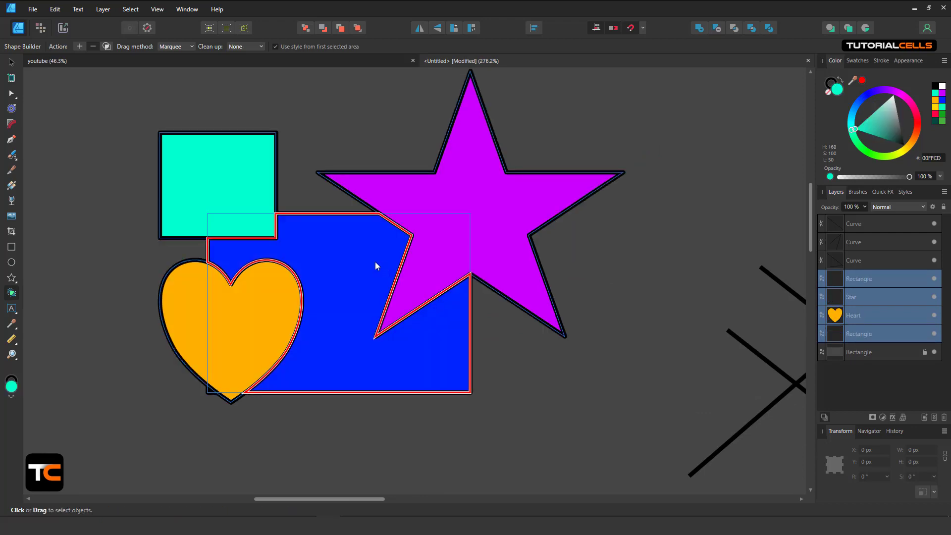
Select the three crossing Pen curves beside the shapes and activate the Shape Builder Tool for them.
{"action": "scroll", "coordinate": [355, 261], "scroll_direction": "down", "scroll_amount": 4}
{"action": "left_click", "coordinate": [12, 63]}
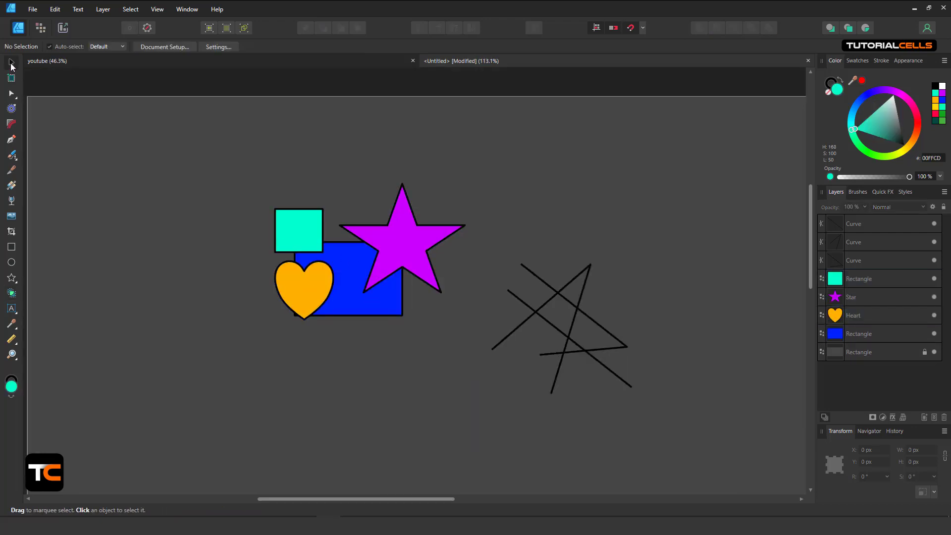
{"action": "scroll", "coordinate": [483, 243], "scroll_direction": "up", "scroll_amount": 5}
{"action": "left_click_drag", "start_coordinate": [481, 243], "coordinate": [405, 159]}
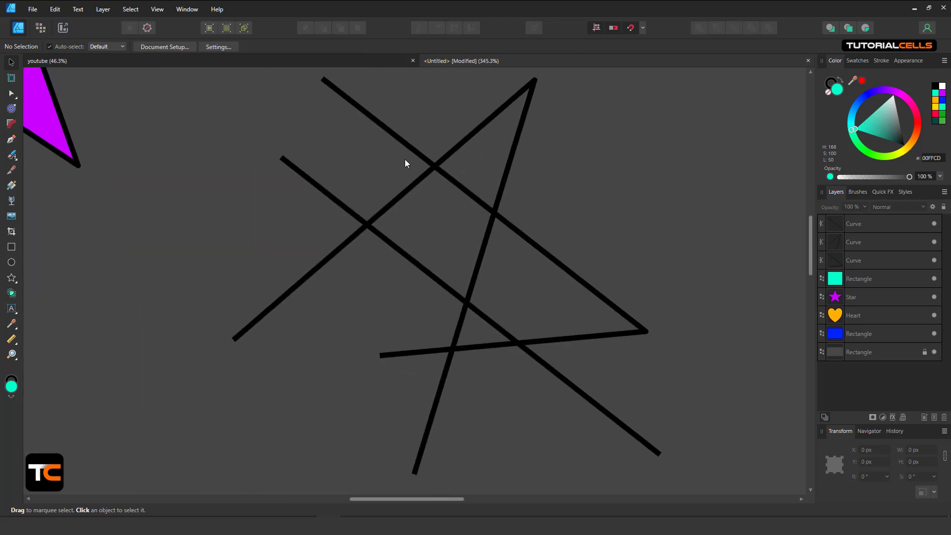
{"action": "scroll", "coordinate": [405, 159], "scroll_direction": "down", "scroll_amount": 1}
{"action": "left_click_drag", "start_coordinate": [305, 120], "coordinate": [636, 426]}
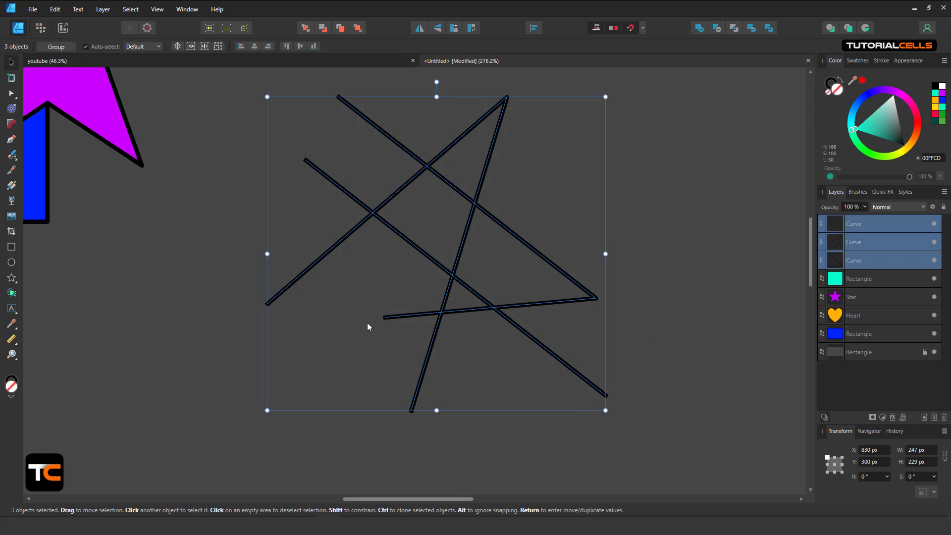
{"action": "left_click", "coordinate": [12, 294]}
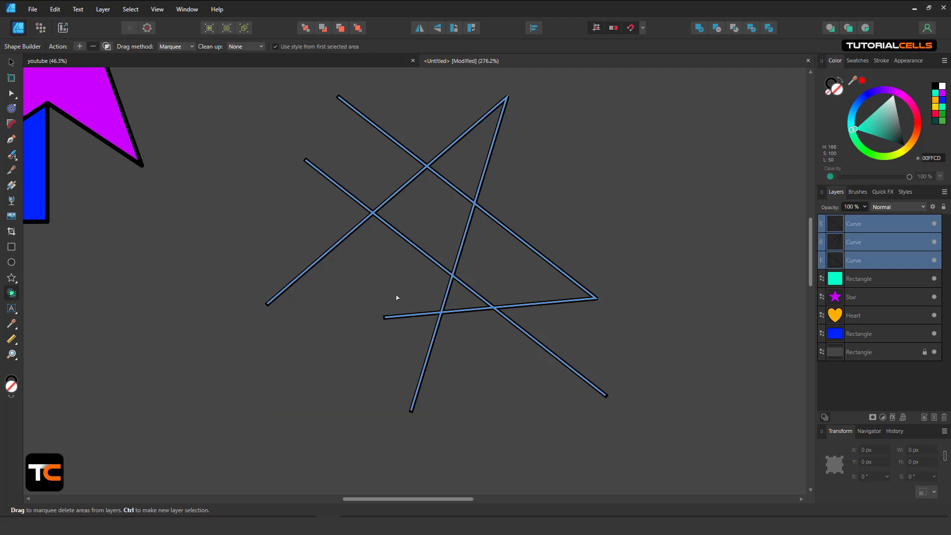
Delete the six loose line ends that stick out past the crossings of the Pen curves with the Shape Builder.
{"action": "left_click", "coordinate": [77, 47]}
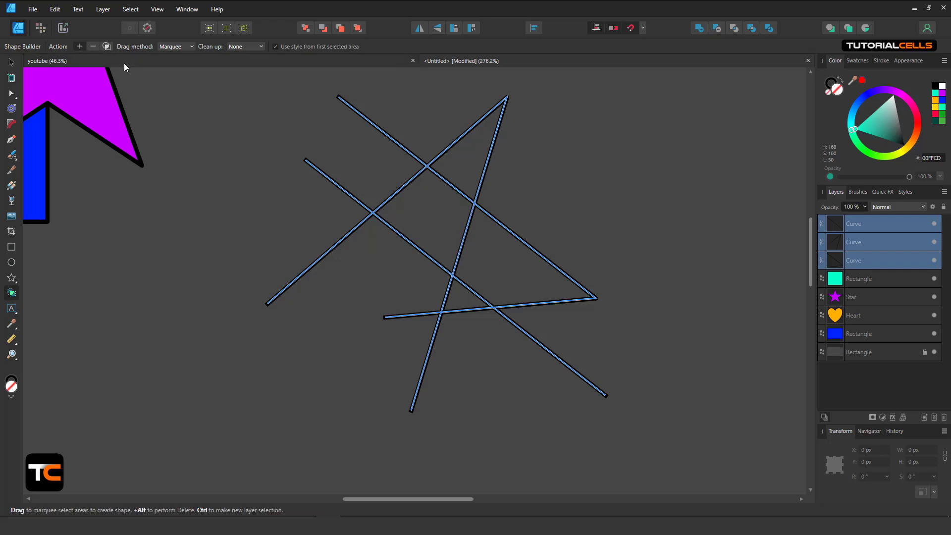
{"action": "left_click", "coordinate": [94, 46]}
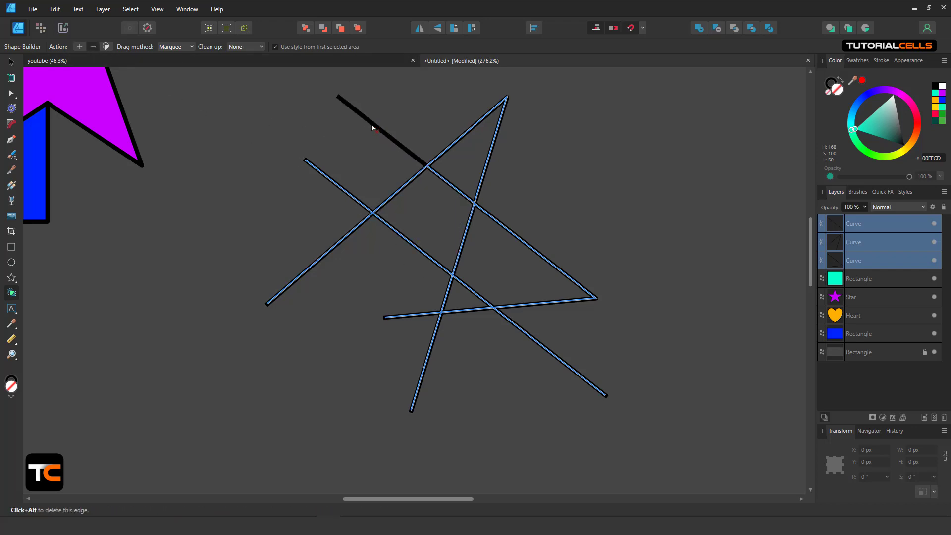
{"action": "left_click", "coordinate": [371, 128]}
{"action": "left_click", "coordinate": [339, 188]}
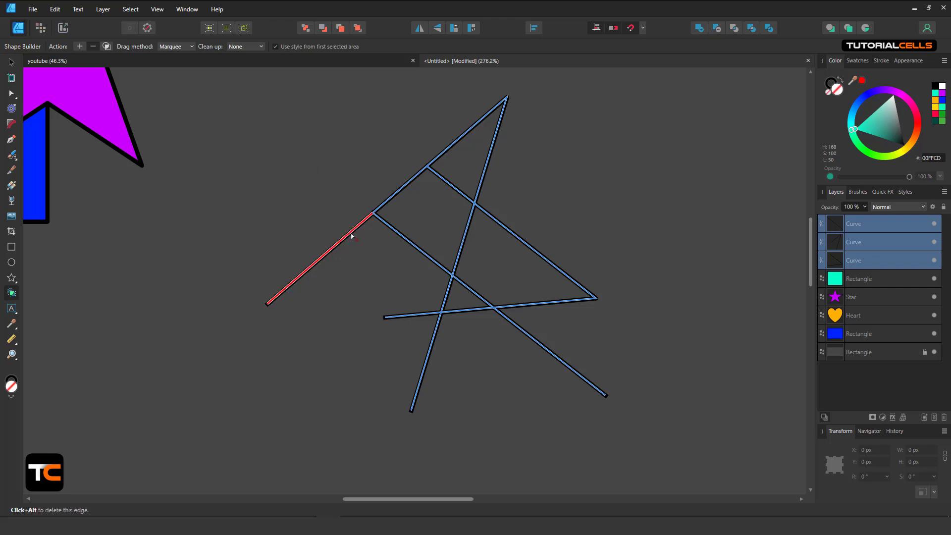
{"action": "left_click", "coordinate": [352, 233]}
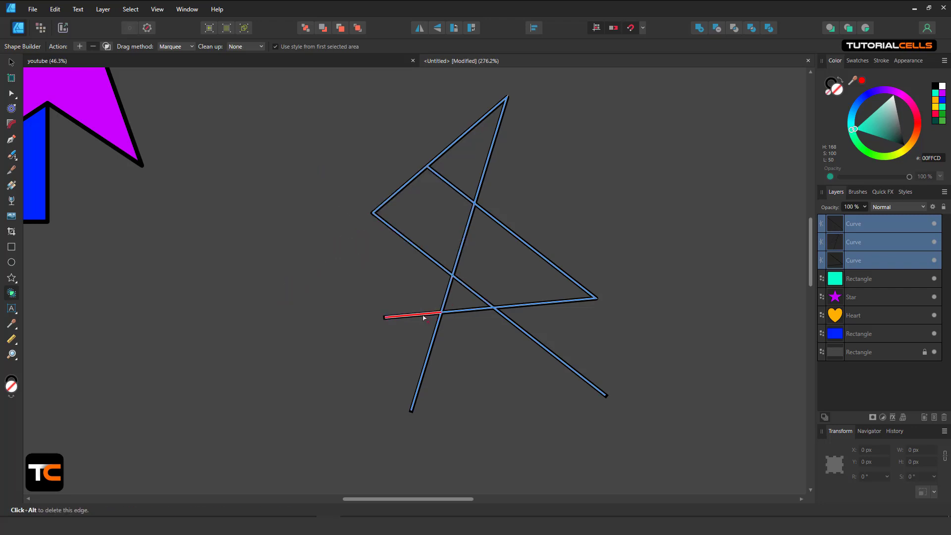
{"action": "left_click", "coordinate": [424, 315]}
{"action": "left_click", "coordinate": [435, 327]}
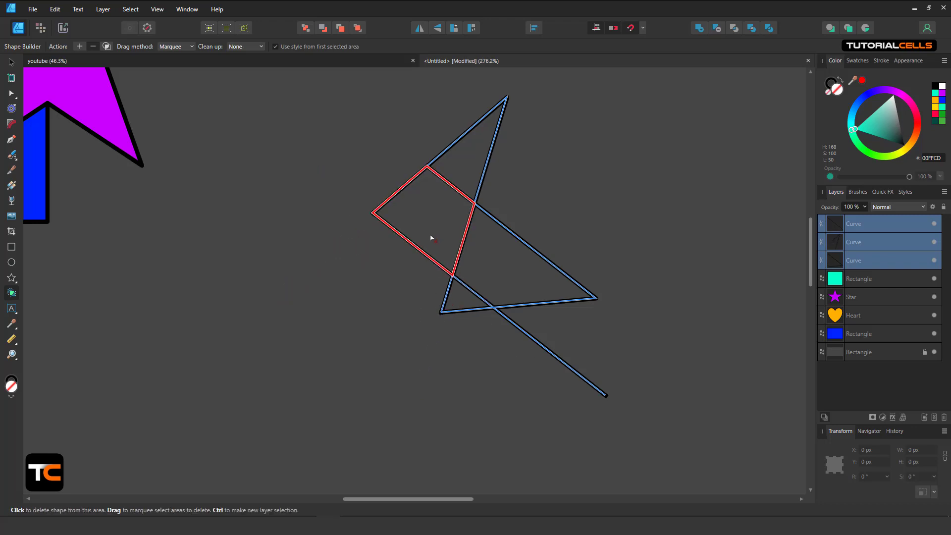
{"action": "left_click", "coordinate": [522, 334], "text": "alt"}
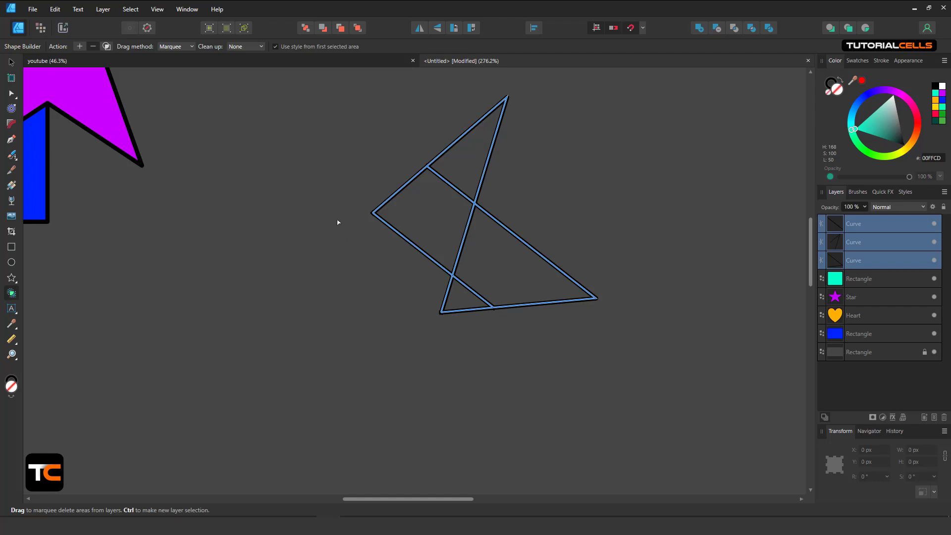
{"action": "left_click_drag", "start_coordinate": [231, 252], "coordinate": [426, 272]}
{"action": "scroll", "coordinate": [301, 278], "scroll_direction": "down", "scroll_amount": 1}
{"action": "scroll", "coordinate": [301, 281], "scroll_direction": "down", "scroll_amount": 2}
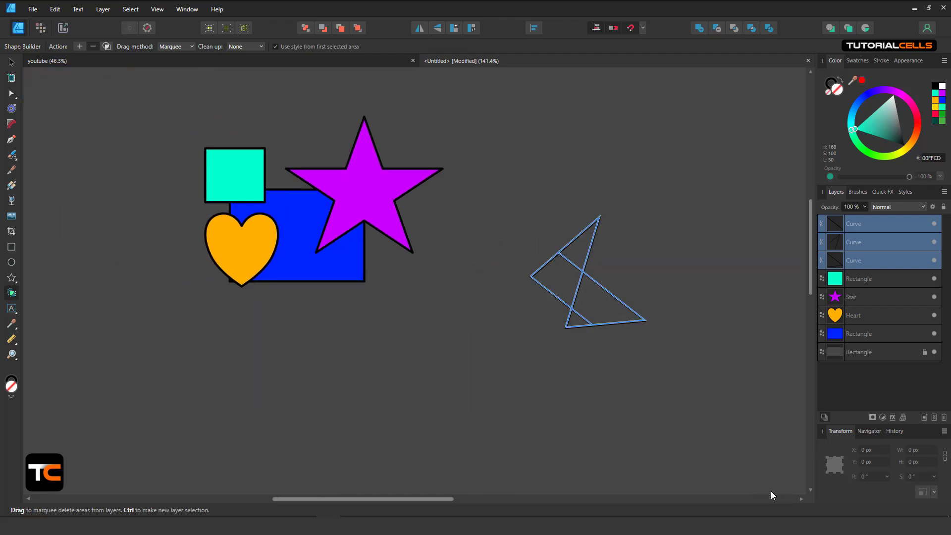